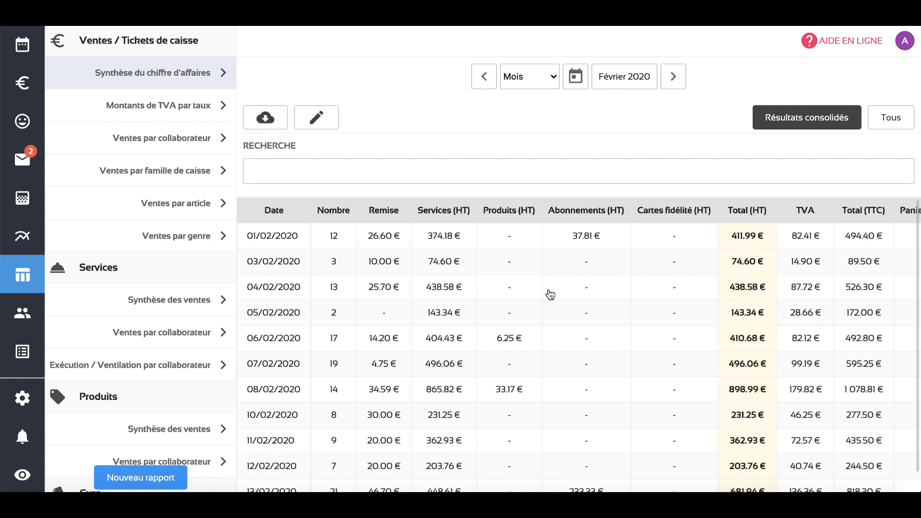
Sort the February 2020 revenue summary by Panier Moyen (TTC) in descending order.
scroll(633, 313, "right", 2)
scroll(633, 313, "right", 3)
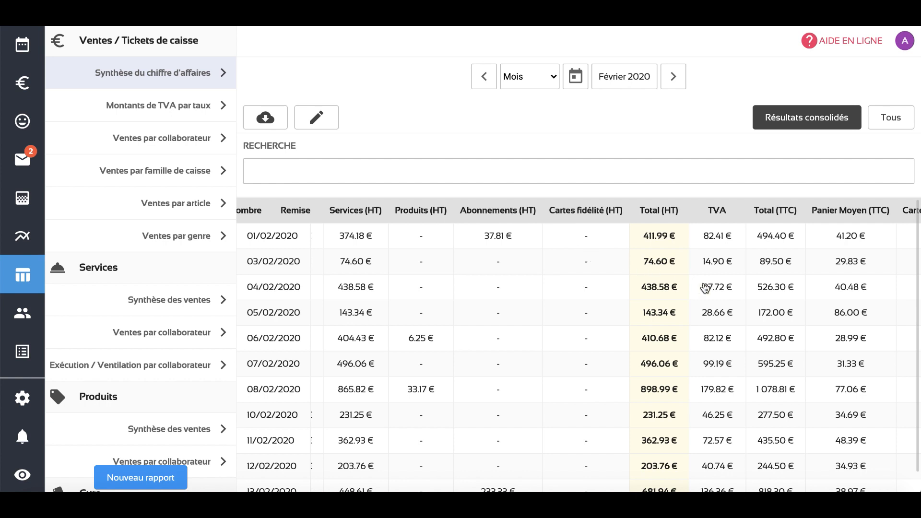
scroll(704, 286, "right", 3)
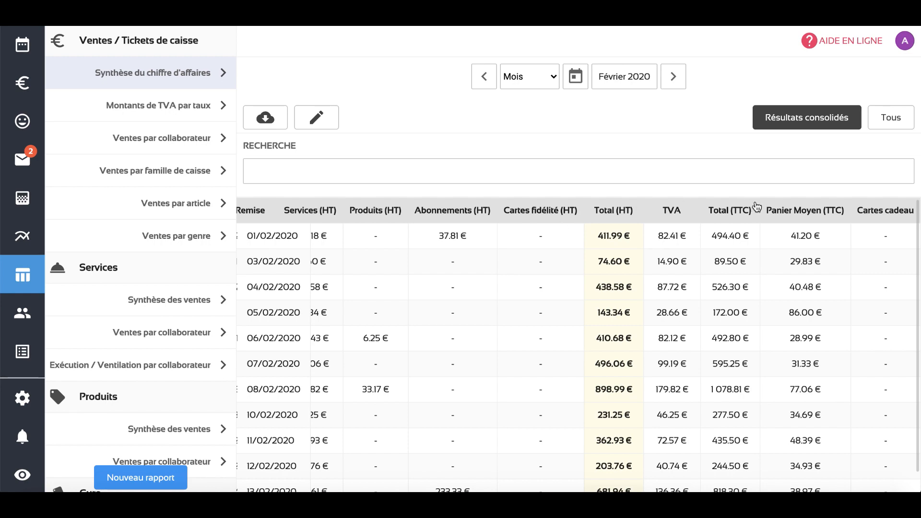
left_click(784, 212)
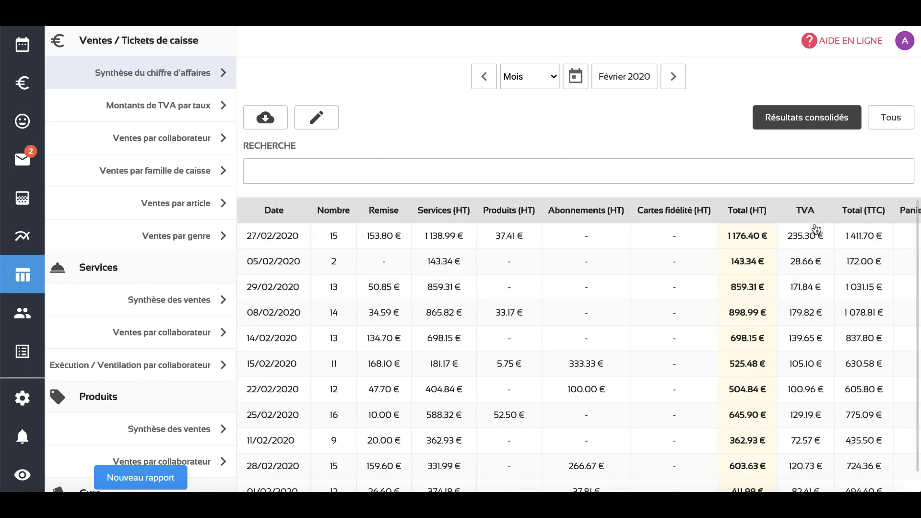
scroll(849, 258, "right", 2)
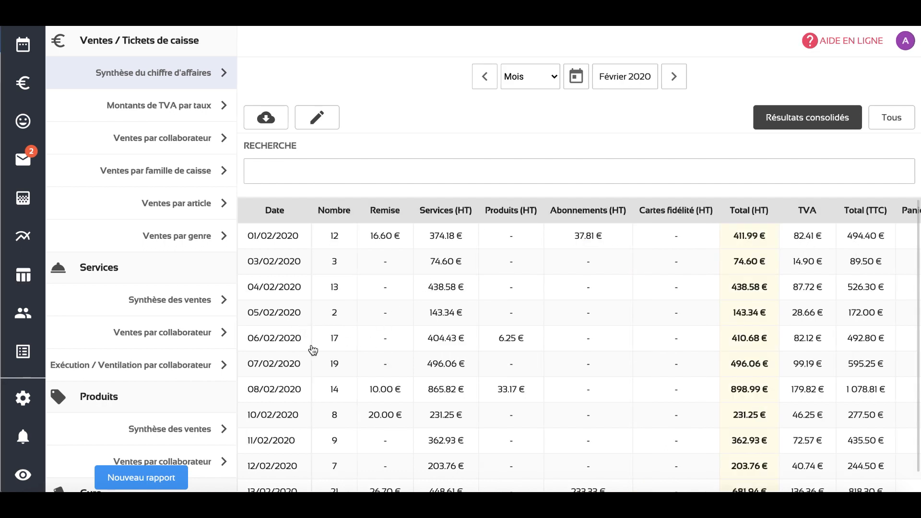
Open the ticket details for 07/02/2020 and search them by a client's surname.
left_click(257, 367)
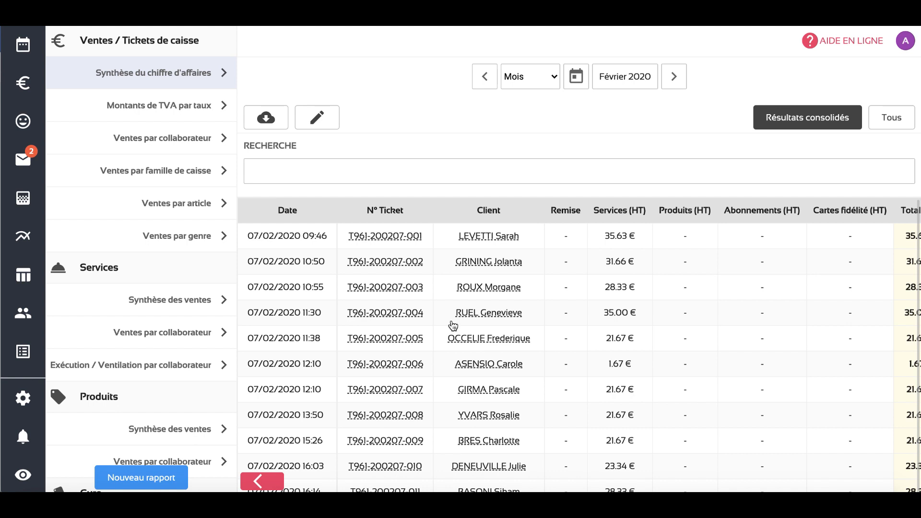
left_click(353, 177)
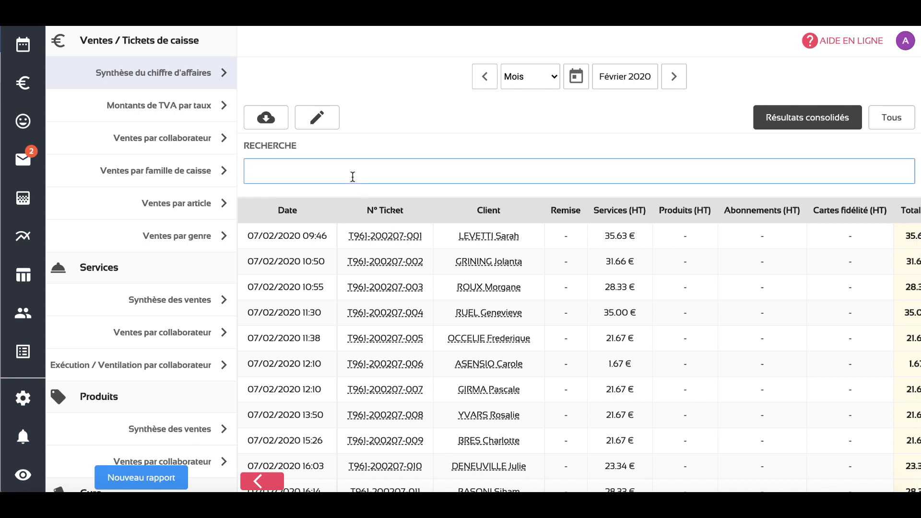
type("vie")
key("BackSpace")
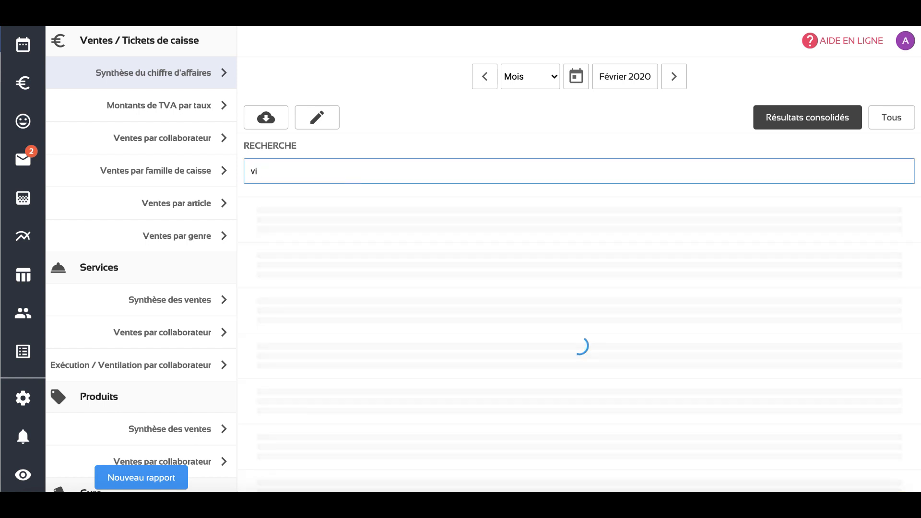
type("aud")
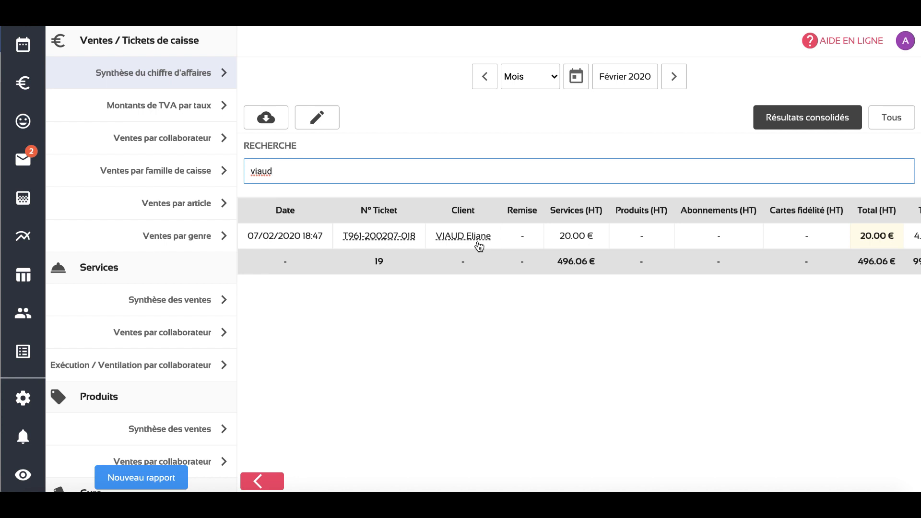
Return to the consolidated results and export the February 2020 revenue summary as a spreadsheet.
left_click(782, 123)
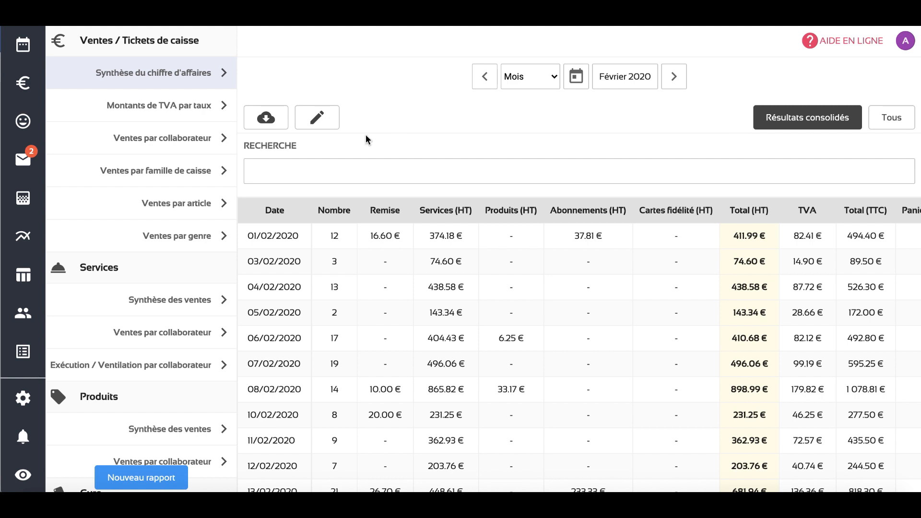
left_click(267, 120)
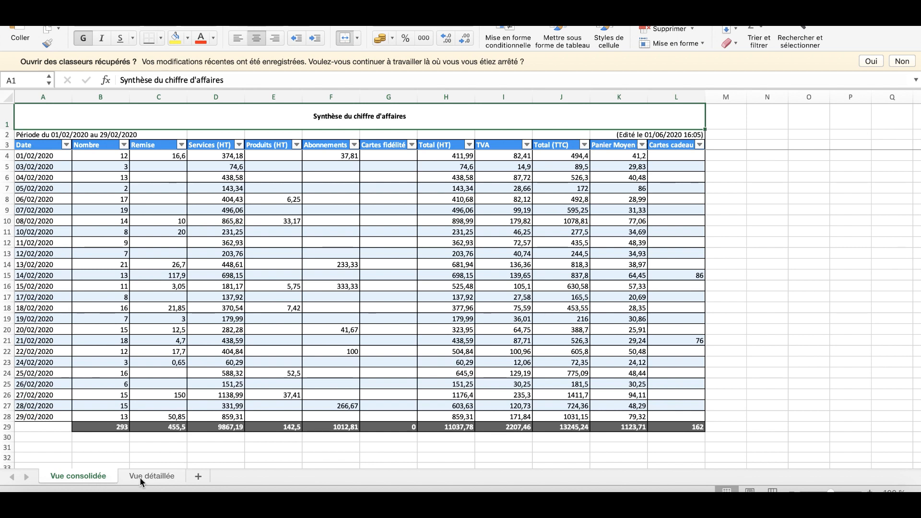
Sort the exported Vue consolidée sheet by Panier Moyen (TTC) in ascending order.
left_click(124, 145)
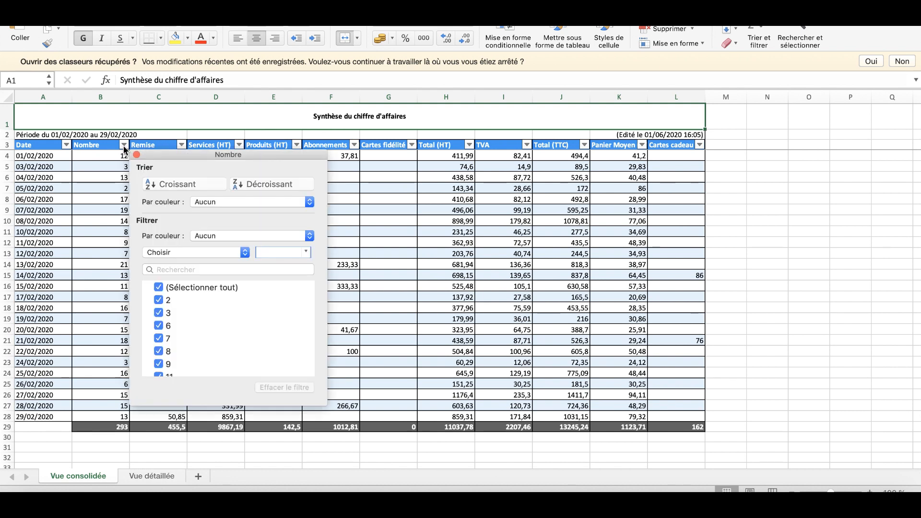
left_click(124, 146)
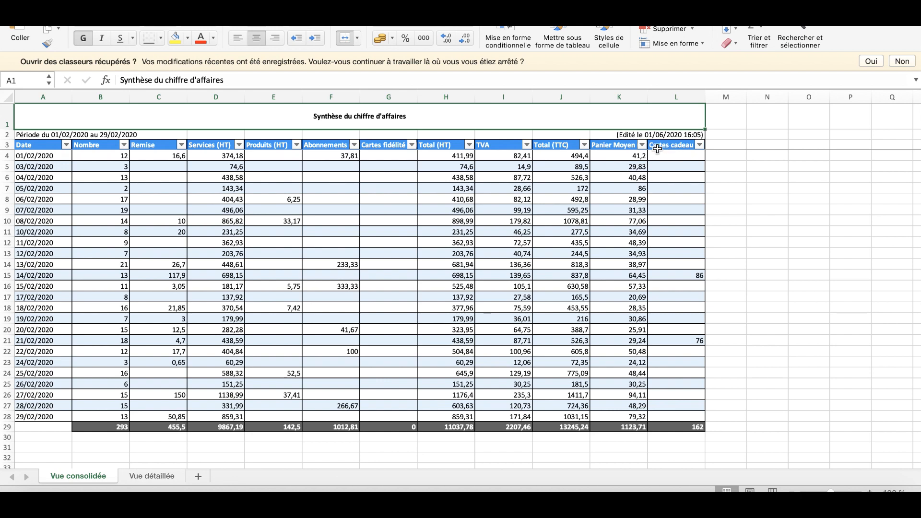
left_click(642, 148)
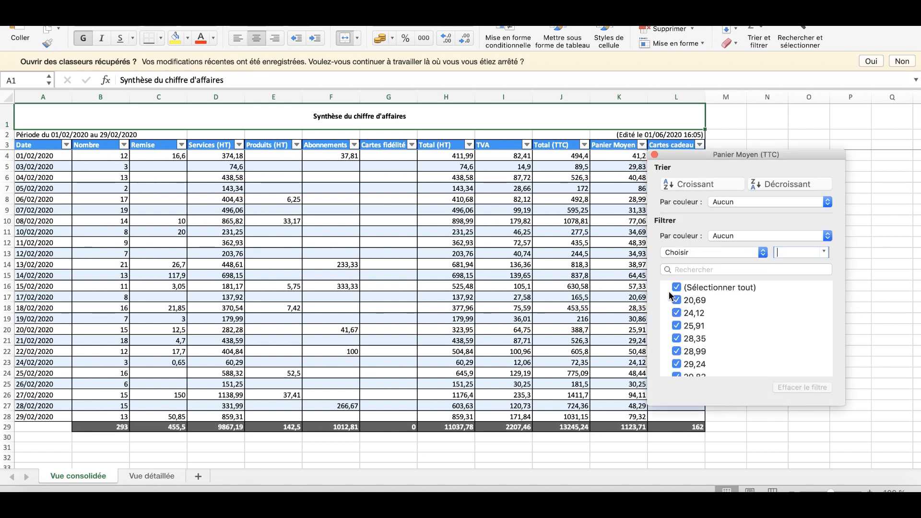
left_click(725, 187)
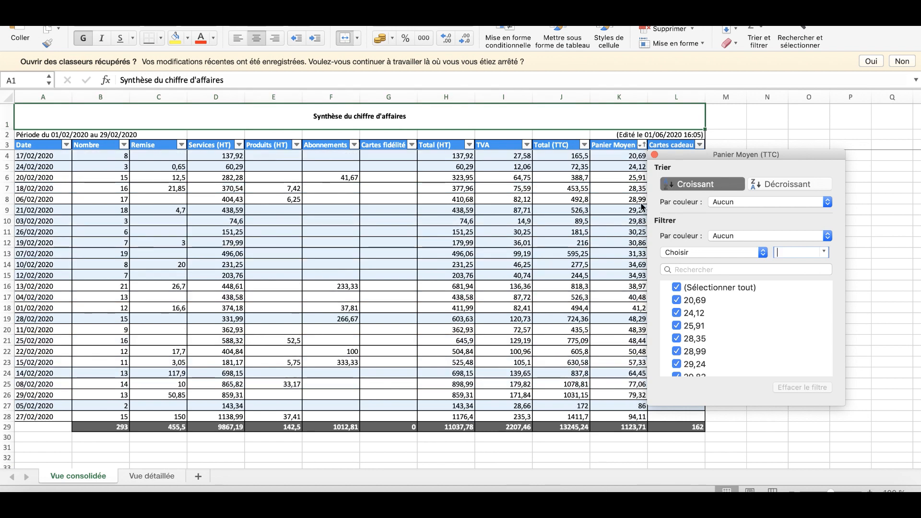
left_click(633, 408)
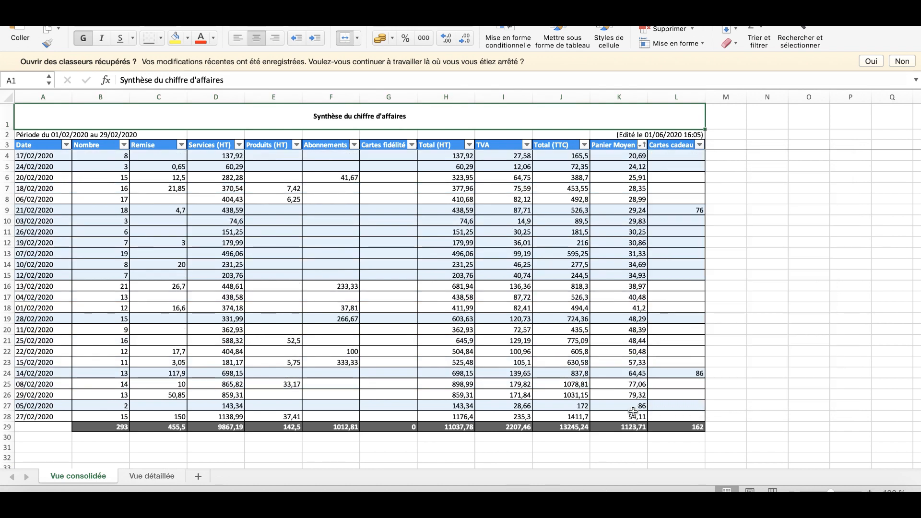
Show the Vue détaillée sheet and view the sort and filter options of its Total (TTC) column.
left_click(166, 477)
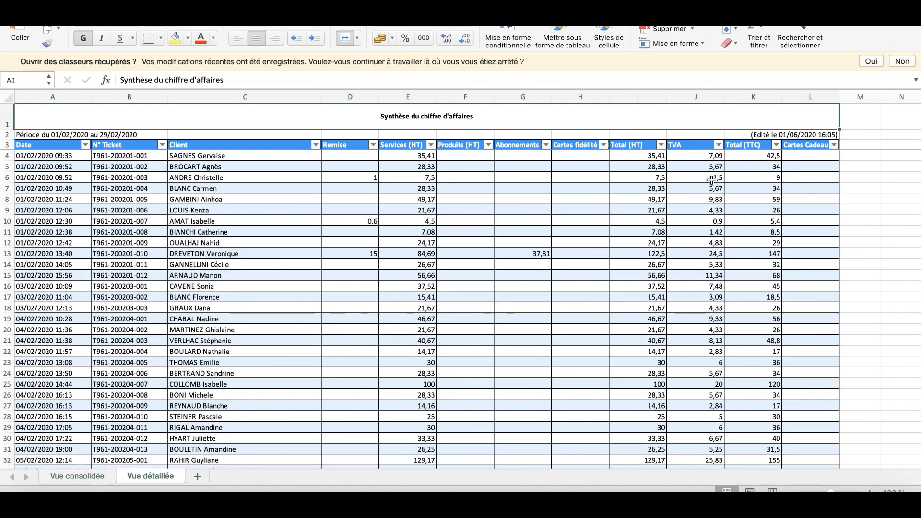
left_click(776, 145)
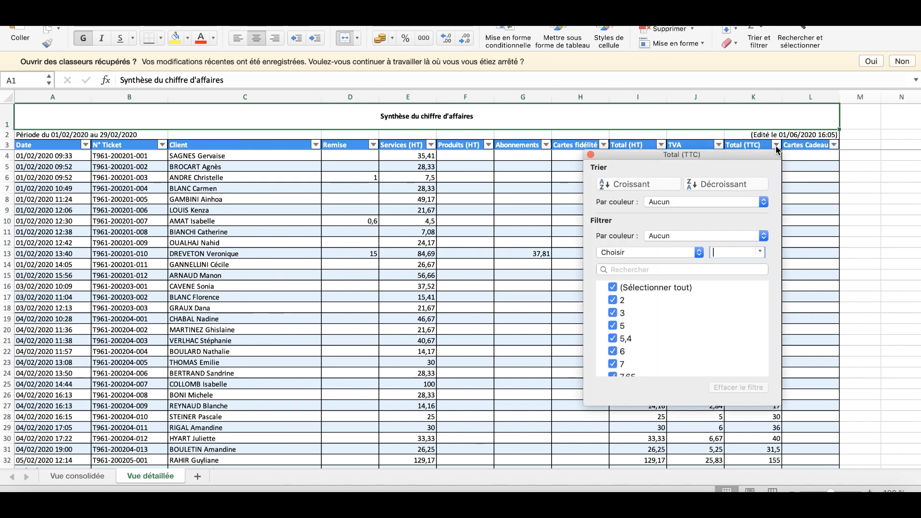
left_click(776, 146)
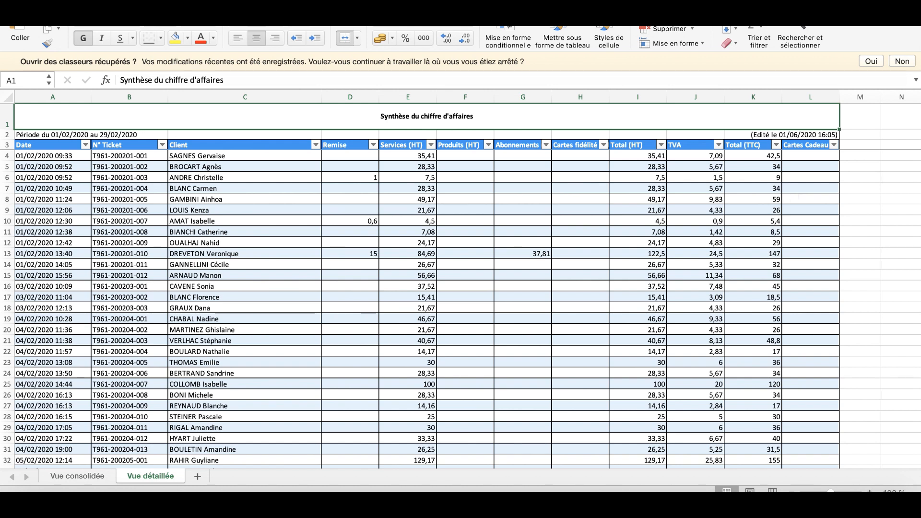
Start printing the Vue détaillée sheet of the exported workbook.
left_click(80, 22)
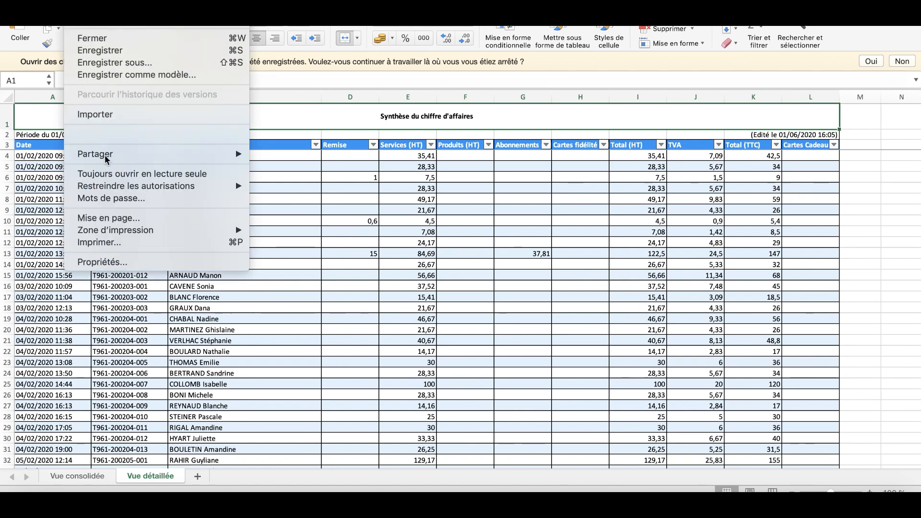
left_click(128, 241)
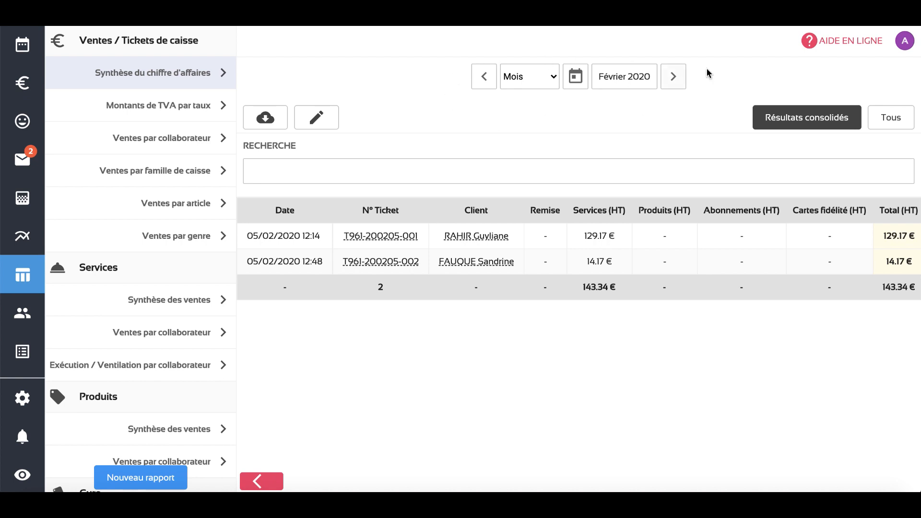
Back in the salon management application, view the period types available for the revenue report, keeping the monthly period.
left_click(533, 77)
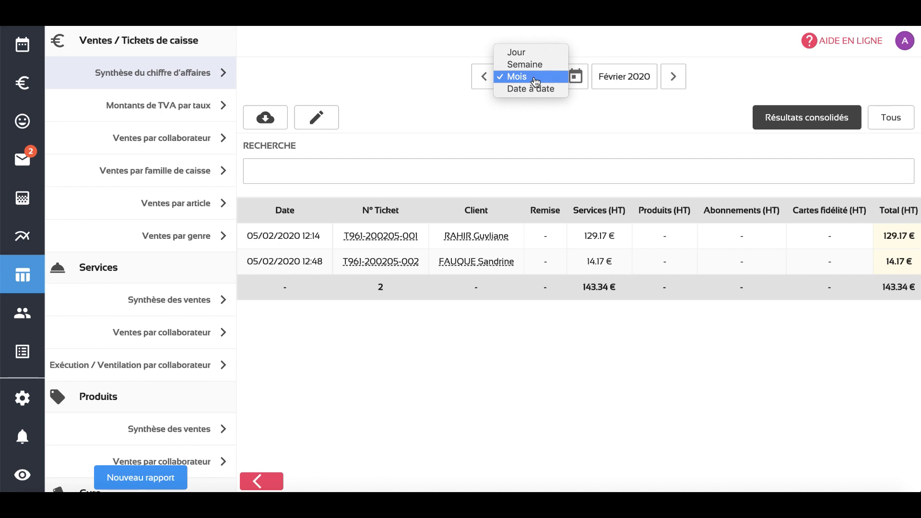
left_click(410, 84)
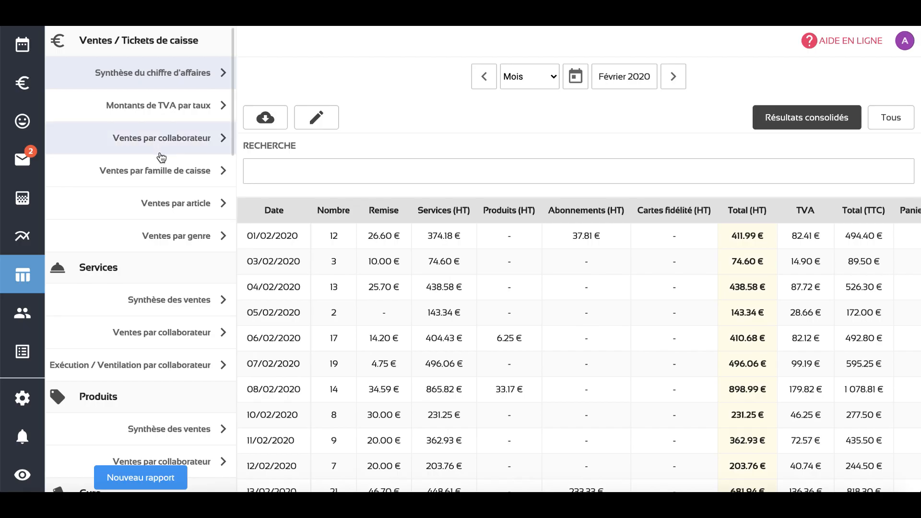
Look through the report categories from Ventes to Règlement and open the Synthèse des règlements report.
scroll(164, 252, "down", 1)
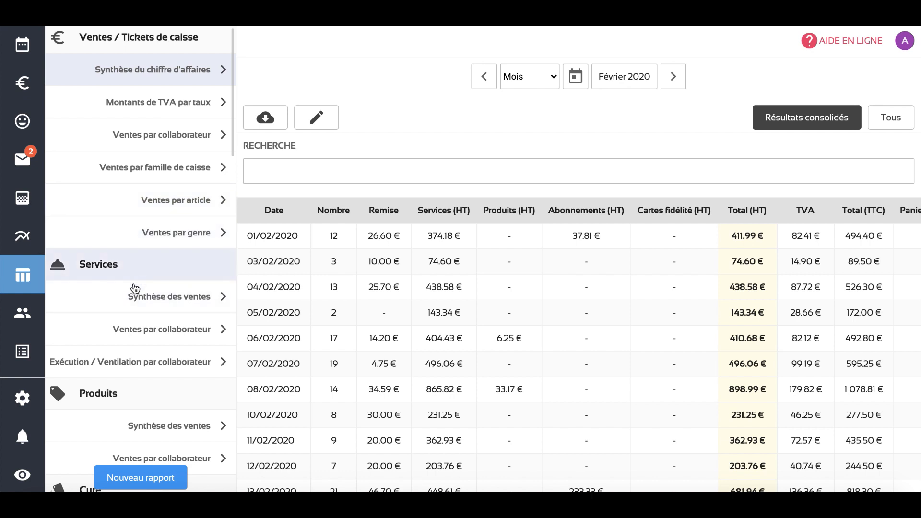
scroll(125, 275, "down", 1)
scroll(125, 275, "down", 3)
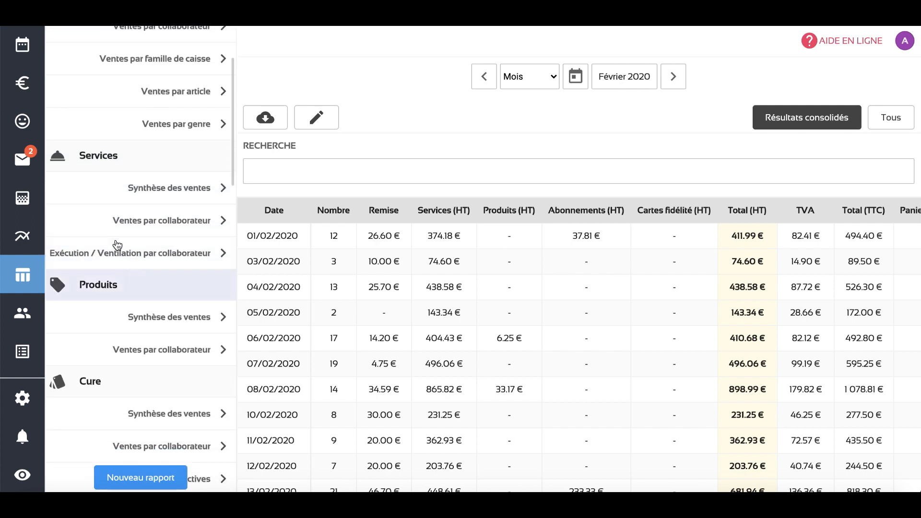
scroll(96, 171, "down", 1)
scroll(96, 172, "down", 1)
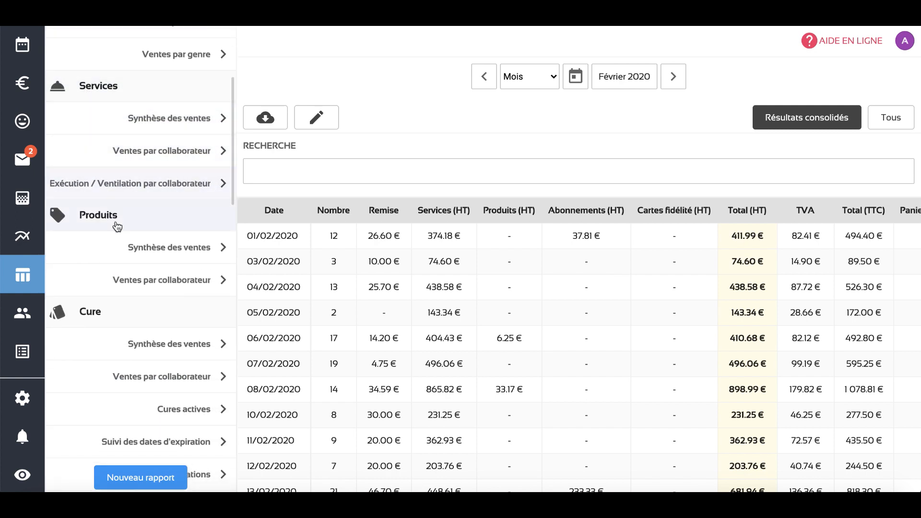
scroll(117, 227, "down", 2)
scroll(117, 226, "down", 1)
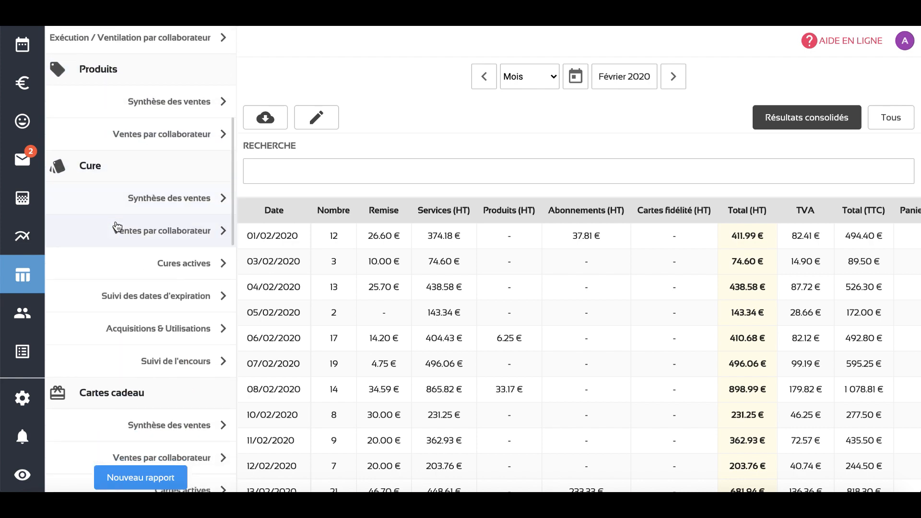
scroll(117, 226, "down", 2)
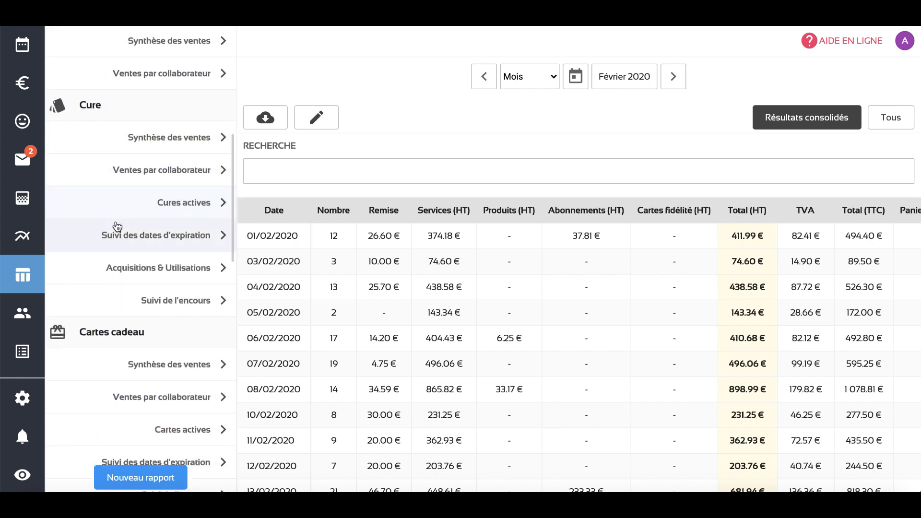
scroll(118, 227, "down", 1)
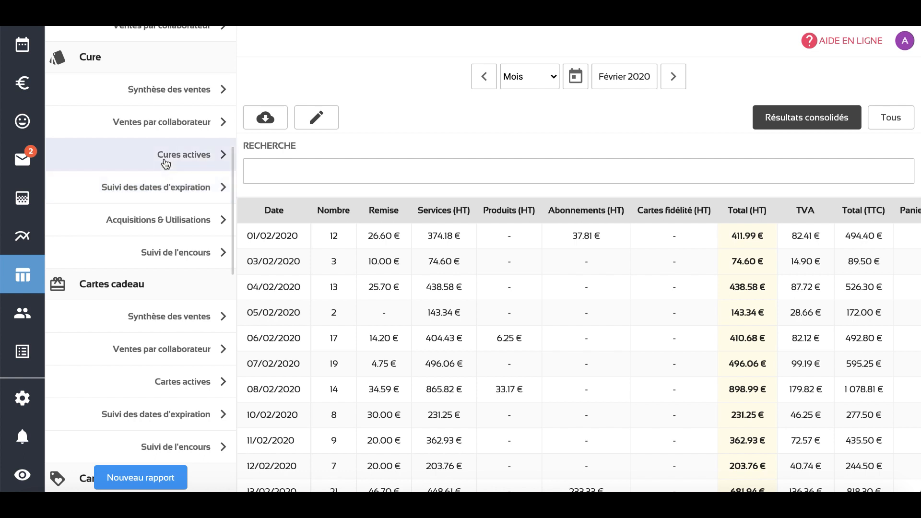
scroll(169, 222, "down", 6)
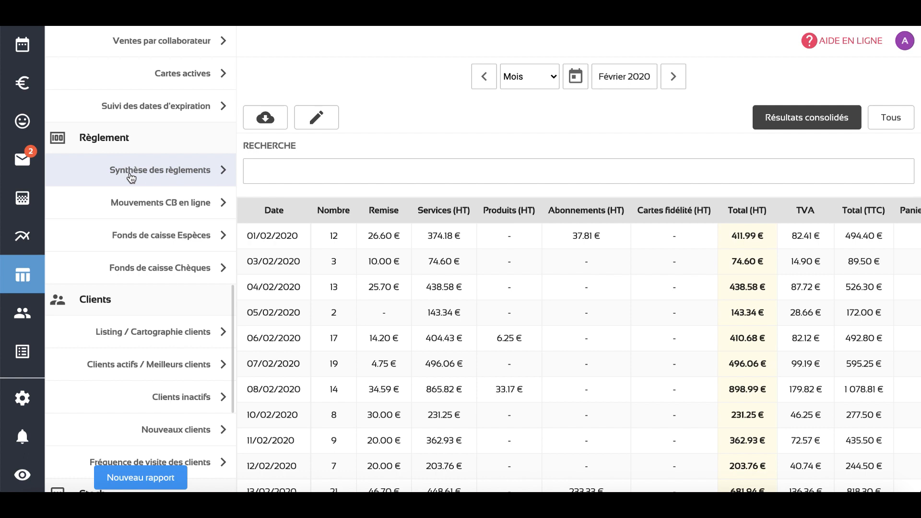
left_click(130, 175)
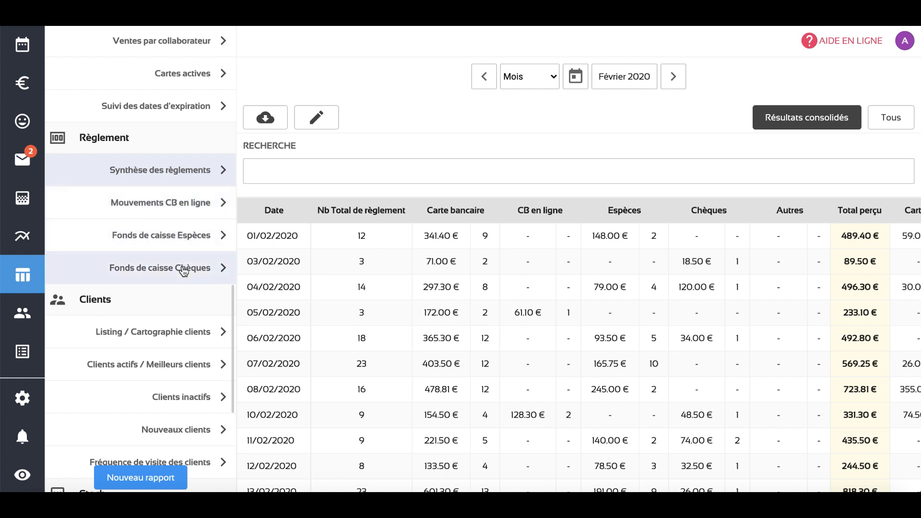
Open the Aide à la commande de nouveaux produits report in the Stock category.
scroll(183, 271, "down", 3)
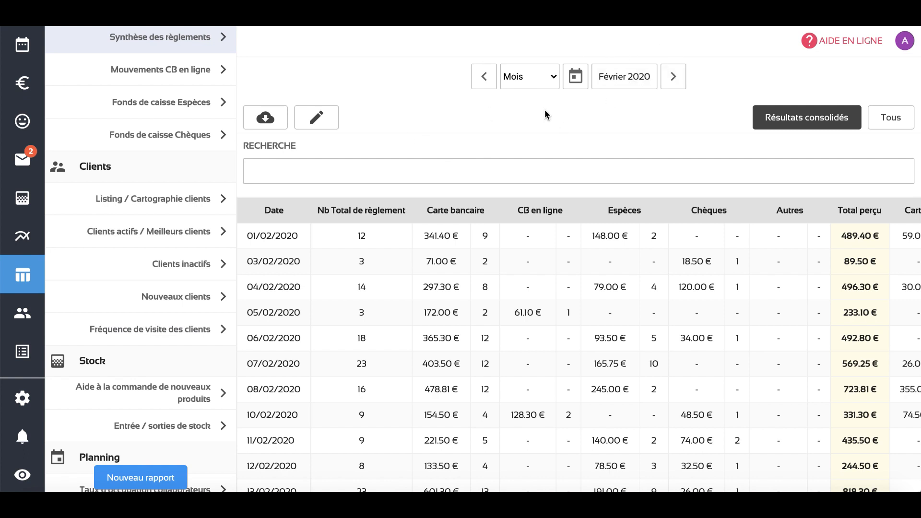
scroll(177, 330, "down", 3)
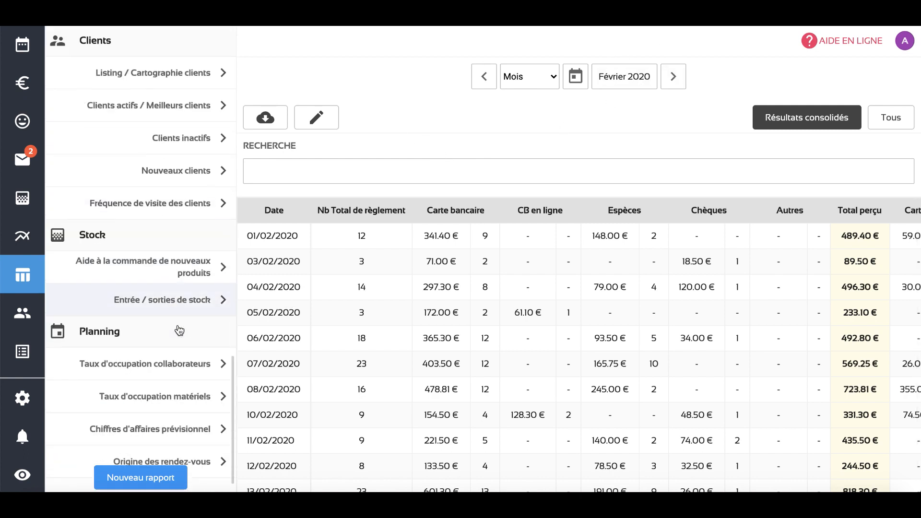
left_click(150, 257)
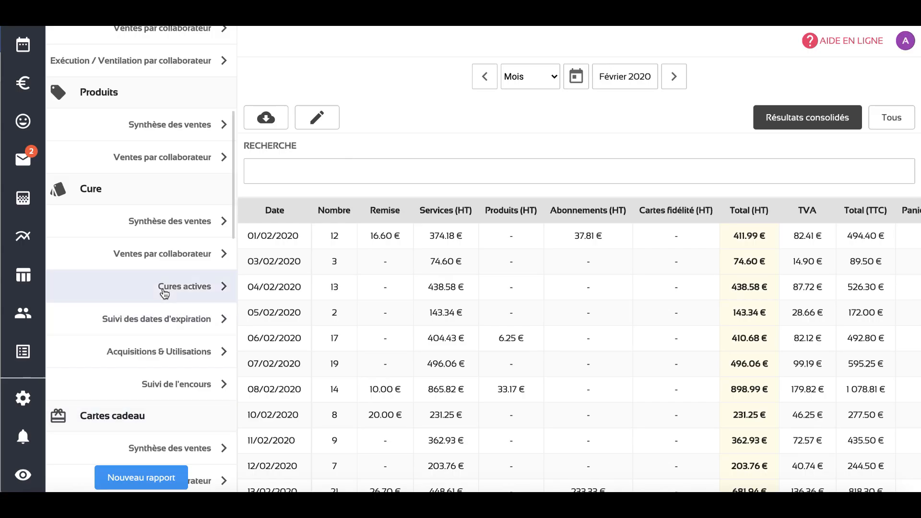
Look through the remaining report categories from Cure down to Planning.
scroll(164, 292, "down", 7)
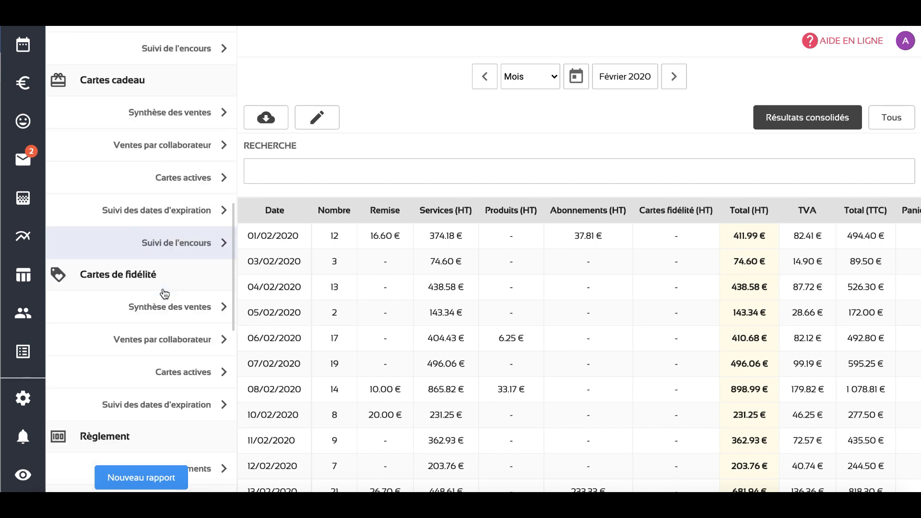
scroll(165, 293, "down", 12)
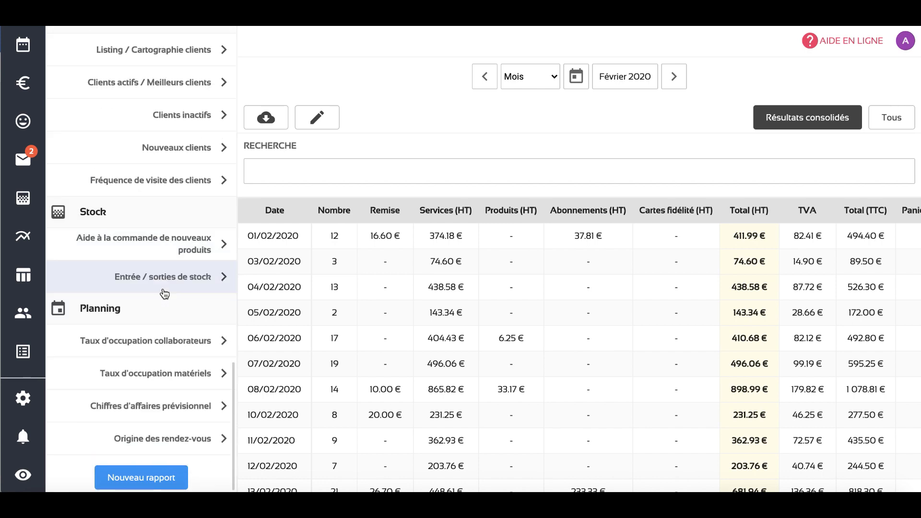
Start a new report and name its indicator "Nombre de RDV".
scroll(165, 293, "up", 6)
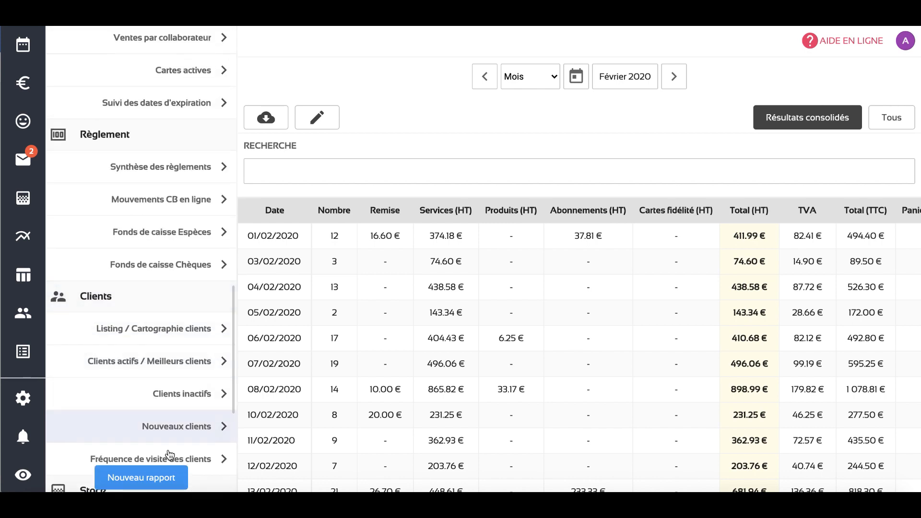
left_click(148, 482)
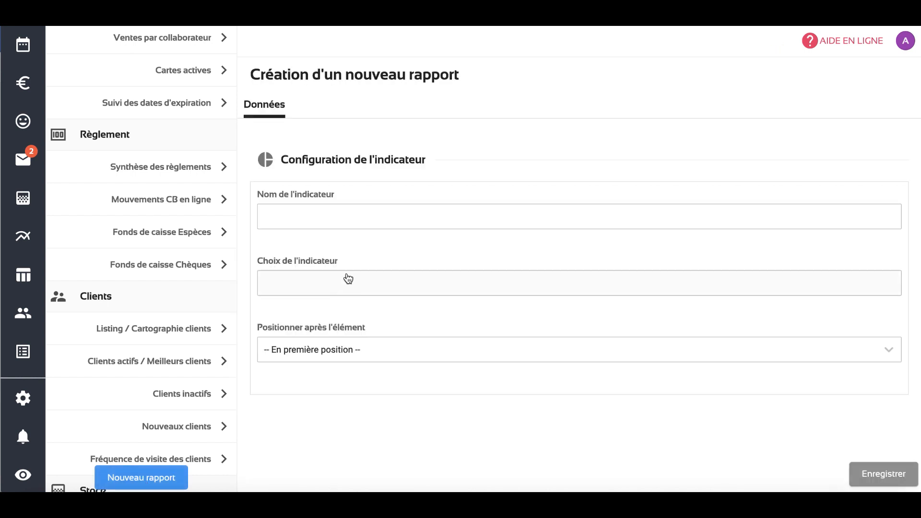
left_click(338, 216)
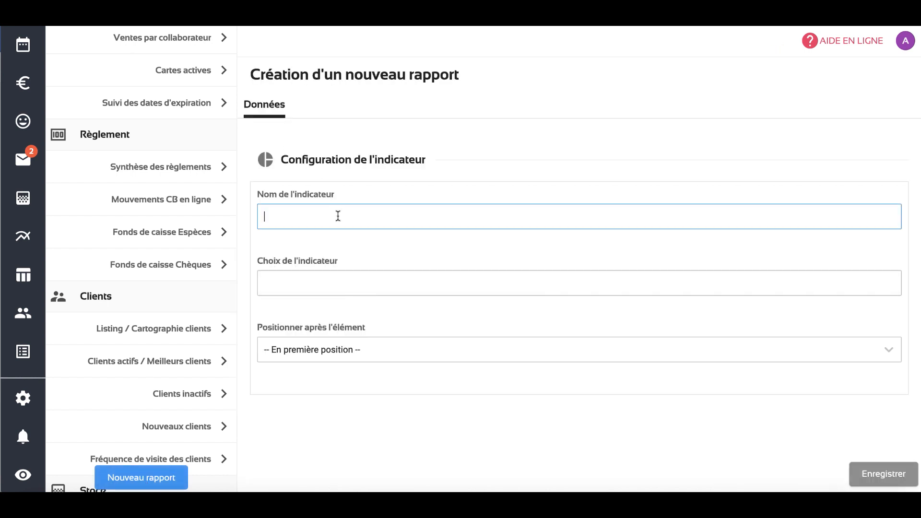
type("N")
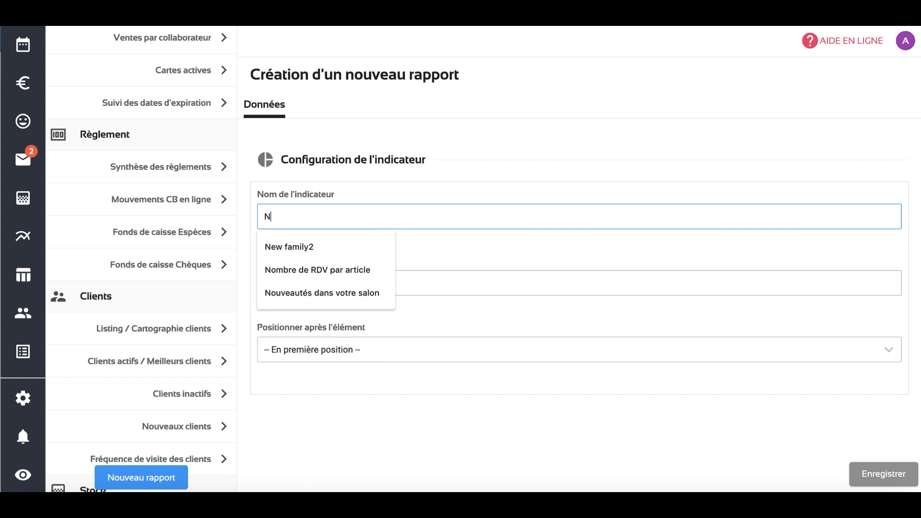
type("ombre de RDV")
left_click(461, 246)
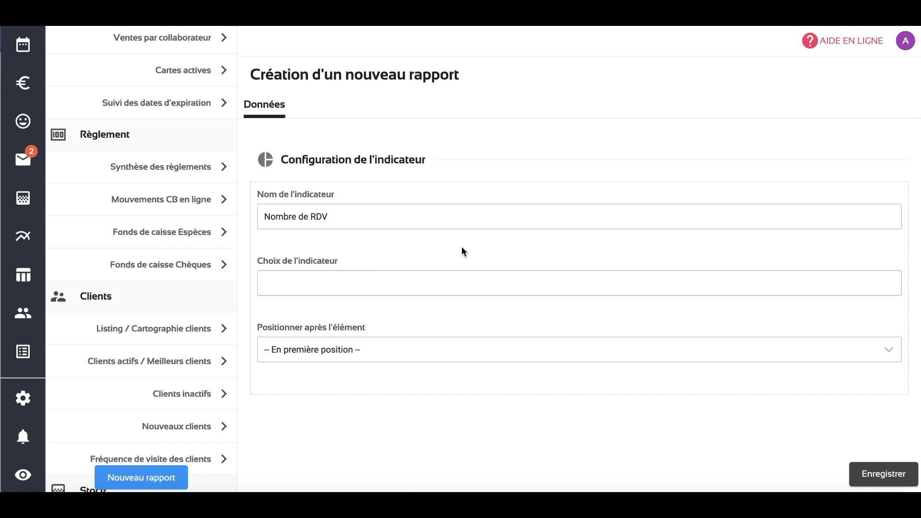
Look through the indicator categories for the new report, including the indicators offered under Ventes / Tickets de caisse.
left_click(429, 282)
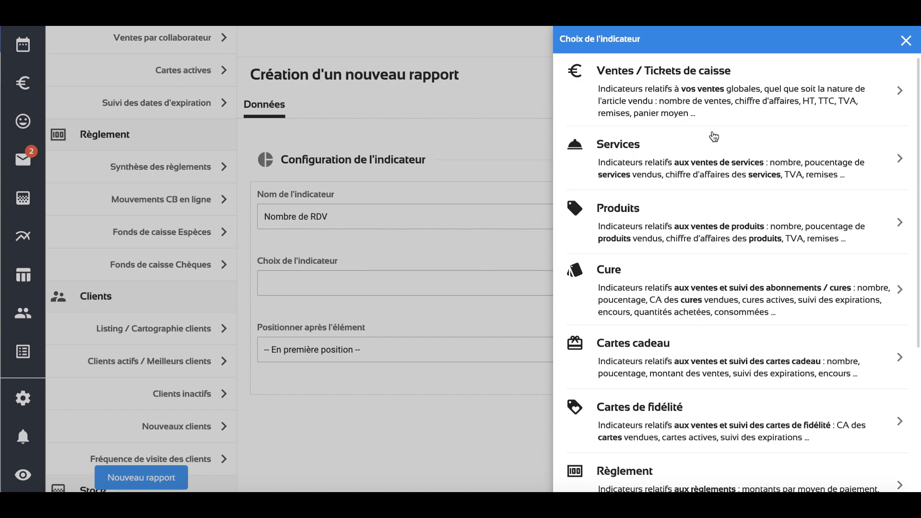
scroll(703, 222, "down", 1)
scroll(703, 222, "down", 2)
scroll(702, 222, "up", 2)
scroll(678, 262, "down", 1)
scroll(678, 262, "down", 4)
scroll(678, 262, "up", 5)
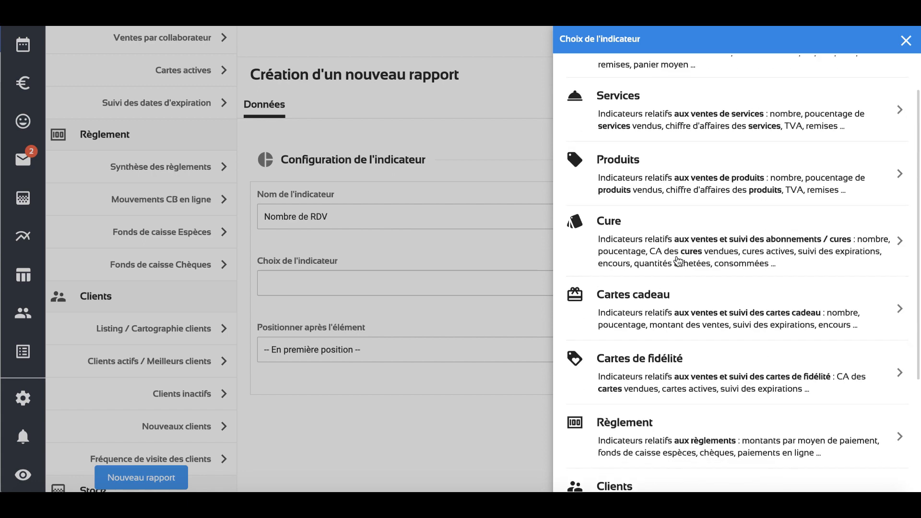
left_click(656, 99)
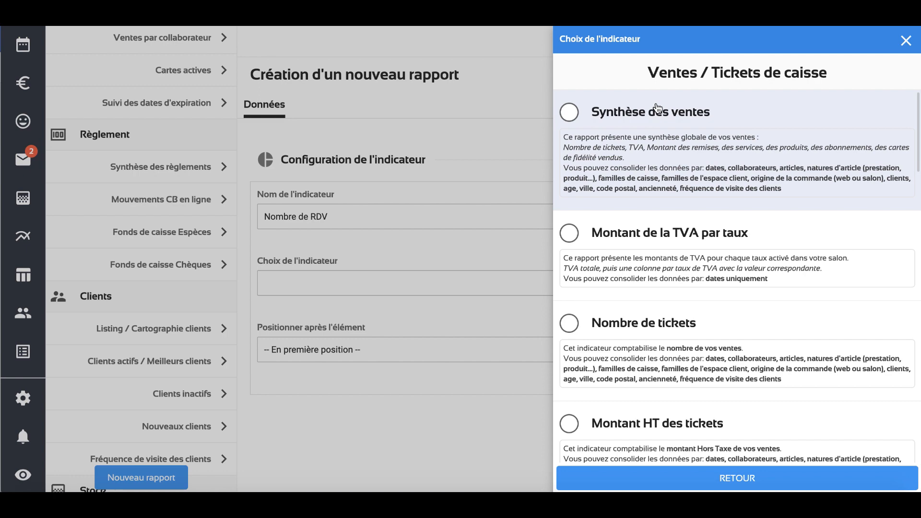
scroll(707, 257, "down", 5)
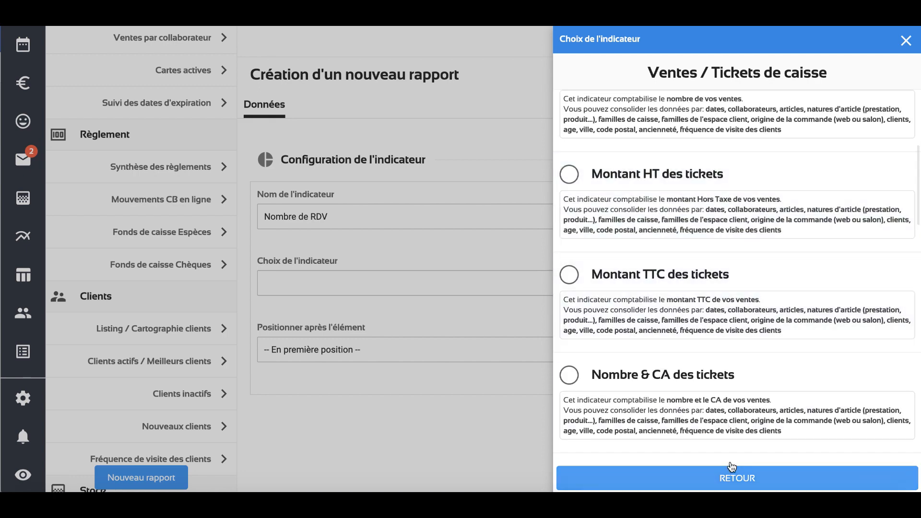
left_click(730, 477)
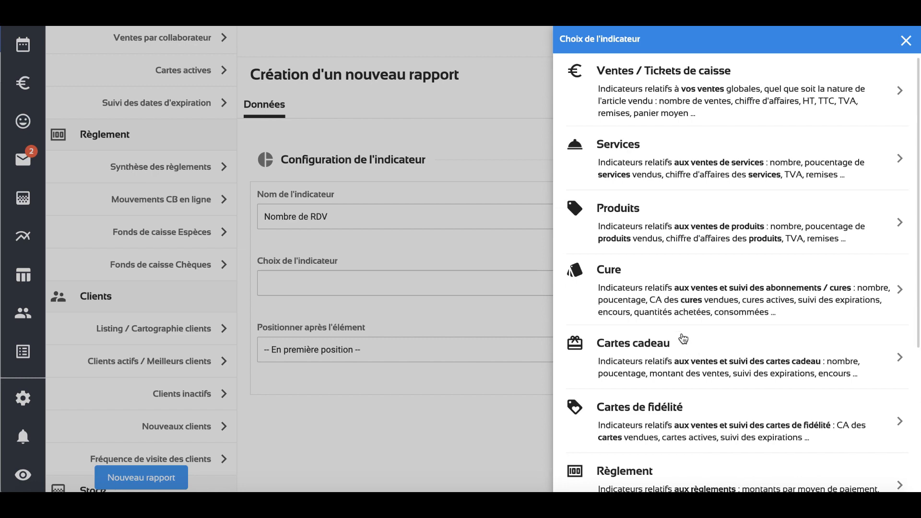
Choose the first Nombre de Rendez-vous indicator in the Planning category for the report.
scroll(684, 339, "down", 5)
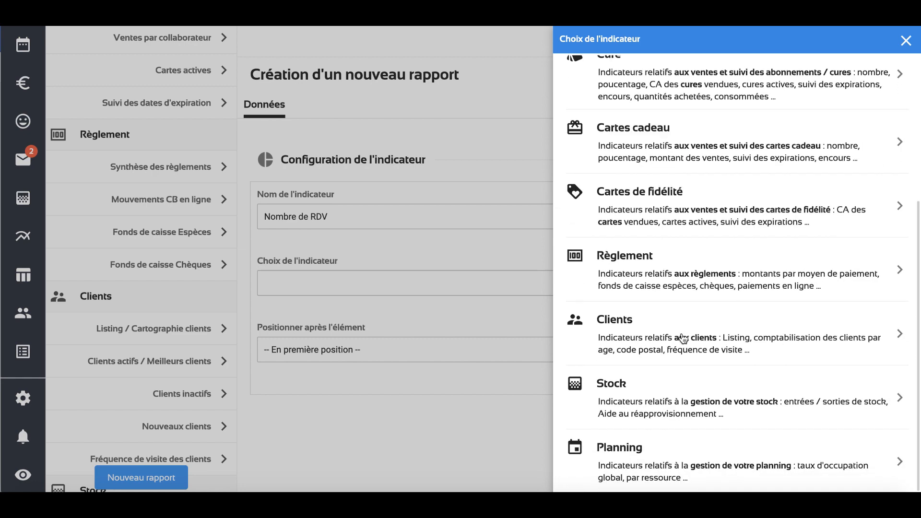
left_click(672, 447)
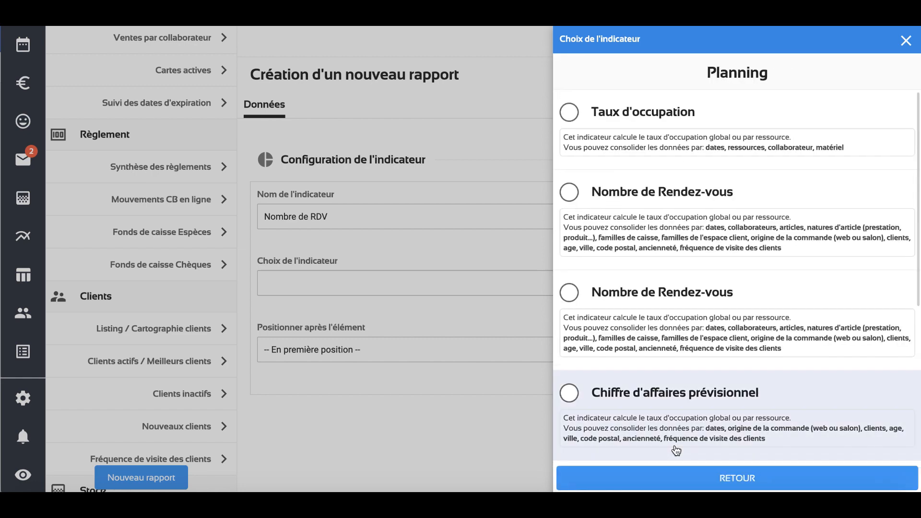
left_click(569, 193)
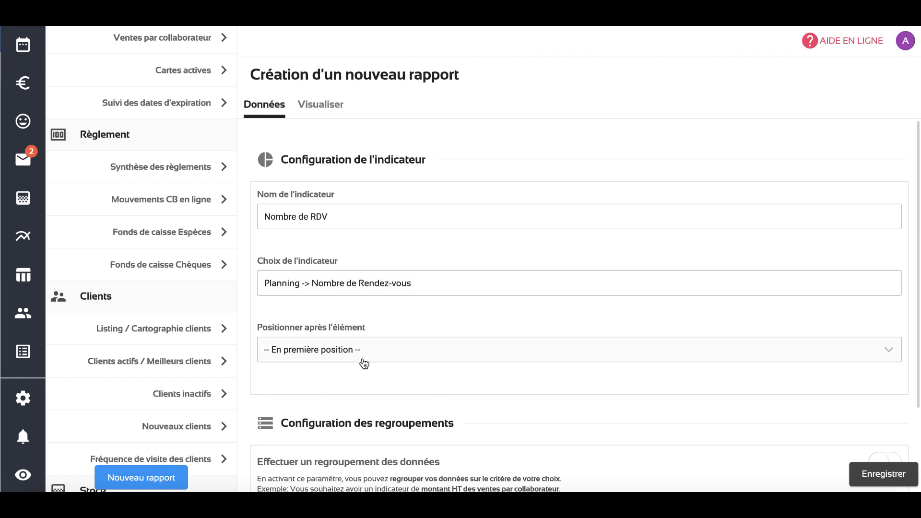
Enable data grouping for the report and set the grouping criterion to Collaborateur.
scroll(404, 402, "down", 4)
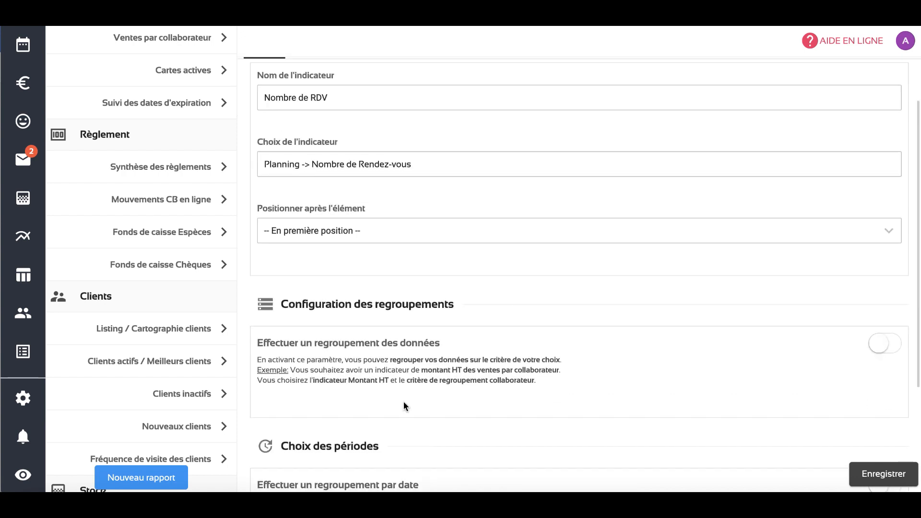
scroll(404, 407, "down", 1)
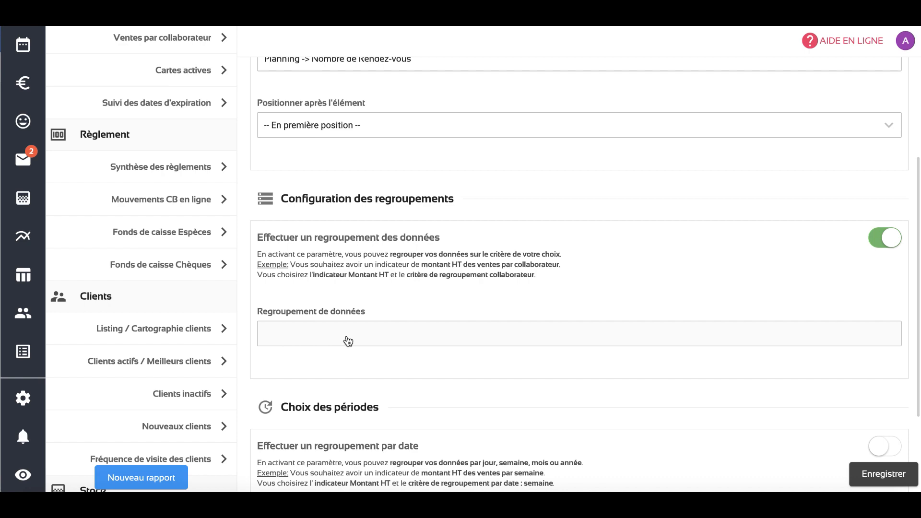
left_click(347, 337)
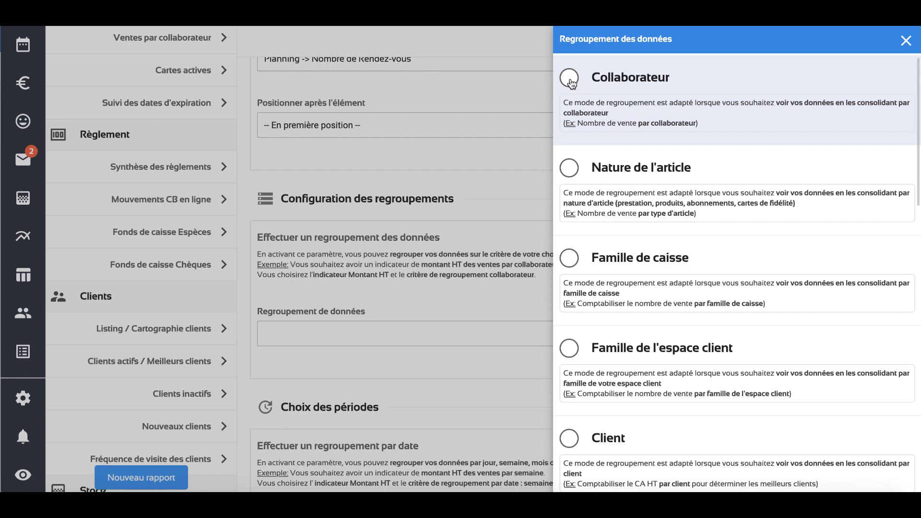
left_click(571, 80)
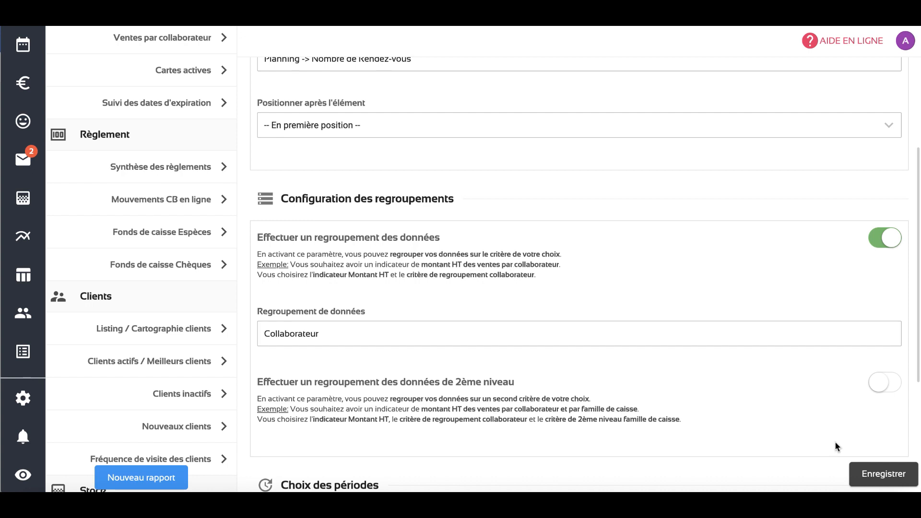
Preview the new report with its appointments grouped by Collaborateur.
scroll(430, 206, "up", 2)
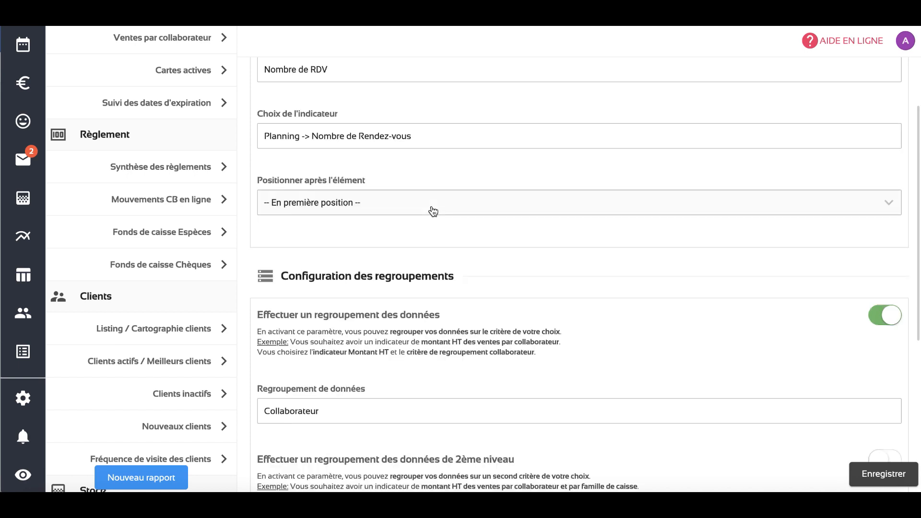
scroll(432, 207, "up", 3)
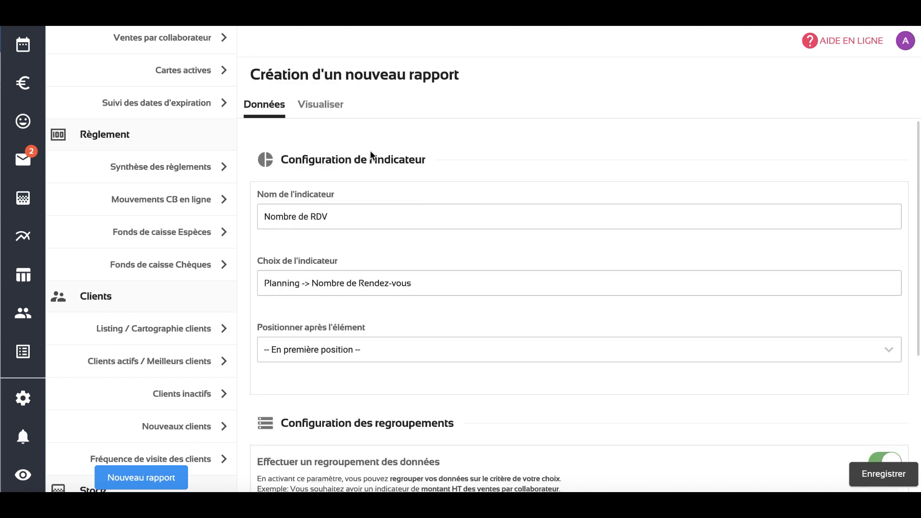
left_click(338, 107)
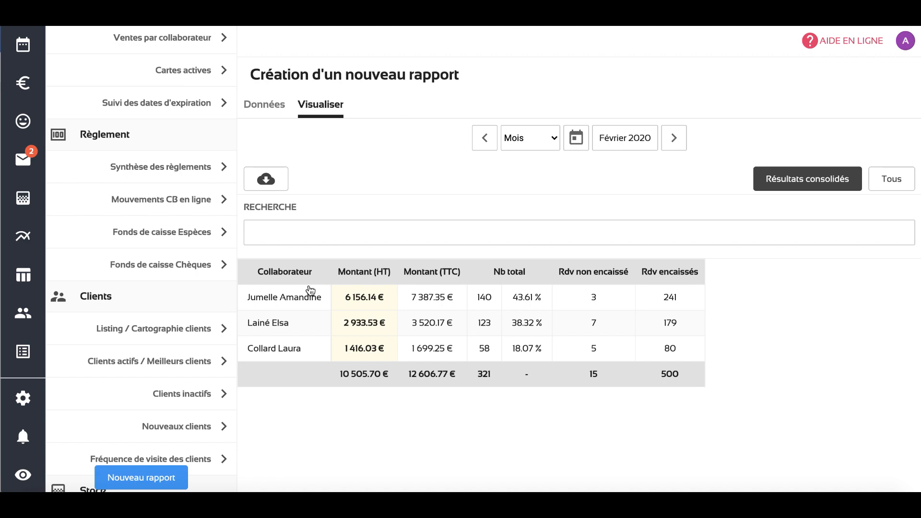
Return to the report's data settings and change the grouping criterion to Famille de caisse.
left_click(265, 106)
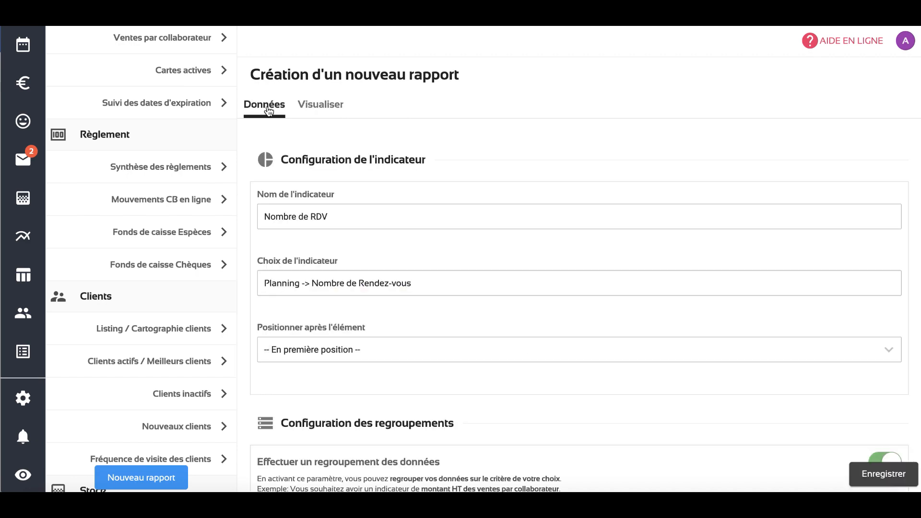
scroll(464, 322, "down", 5)
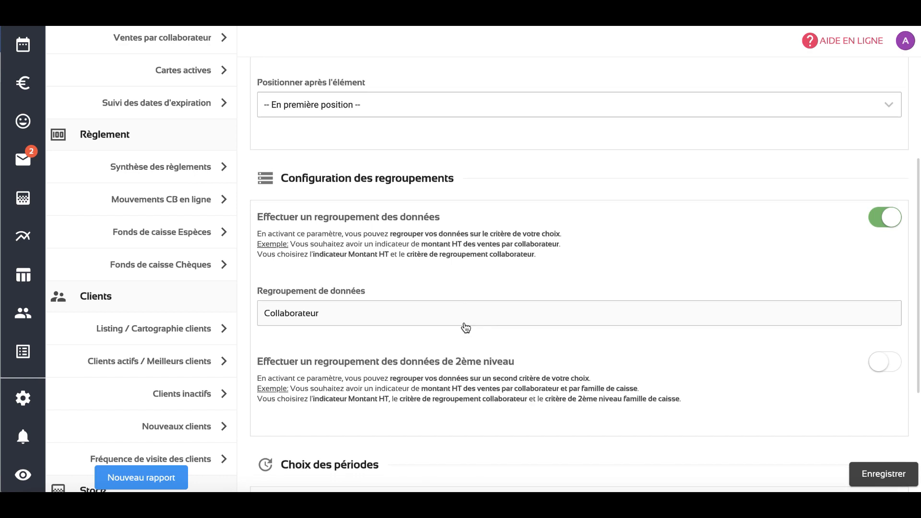
left_click(454, 274)
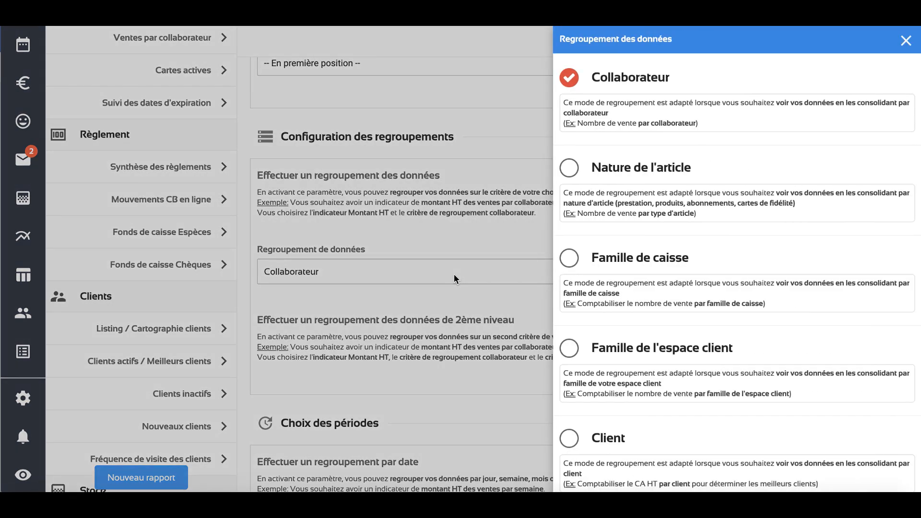
left_click(571, 261)
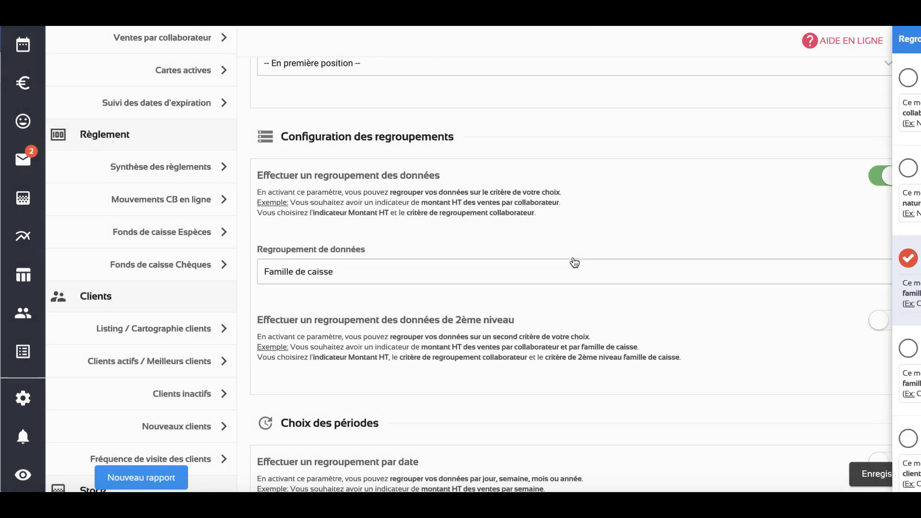
Preview the report grouped by Famille de caisse and look through its rows.
scroll(411, 199, "up", 5)
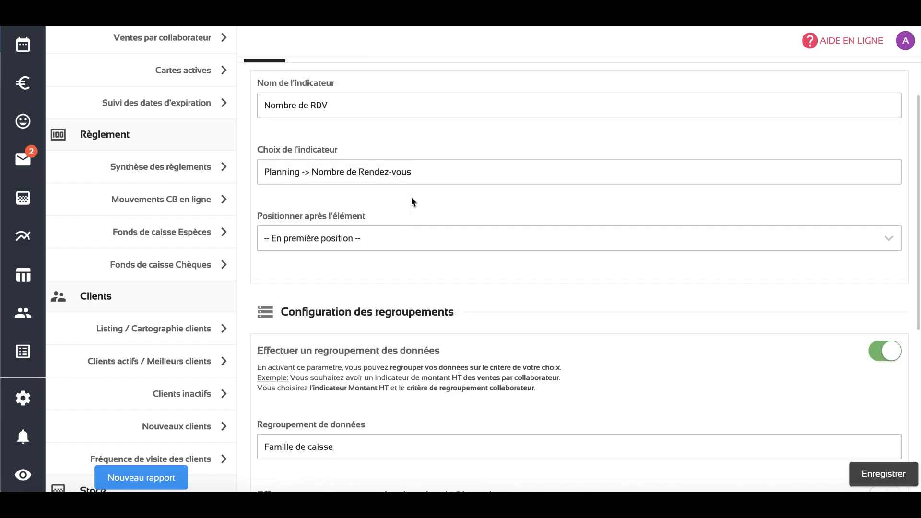
left_click(331, 110)
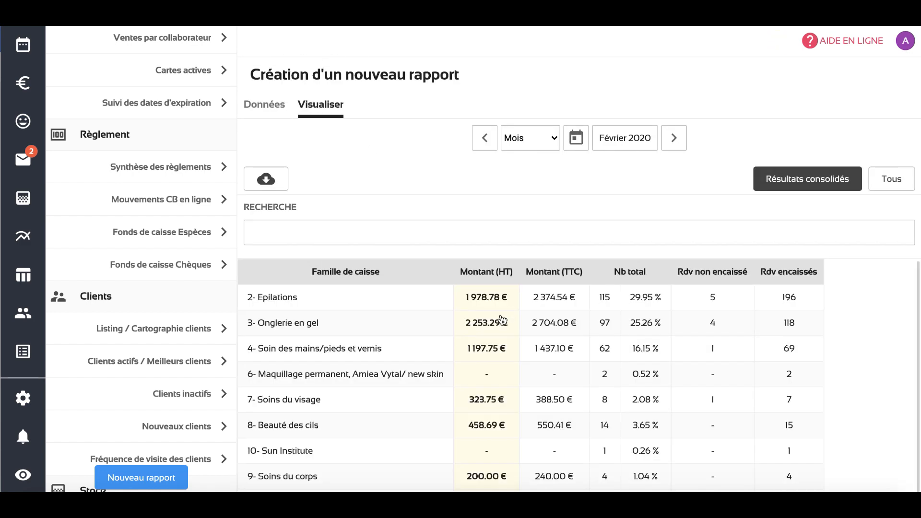
scroll(501, 320, "down", 3)
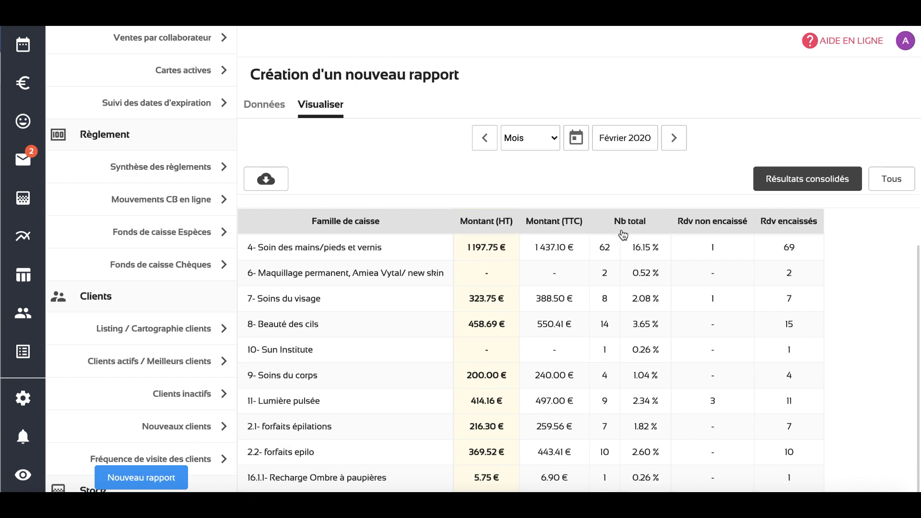
scroll(430, 323, "up", 3)
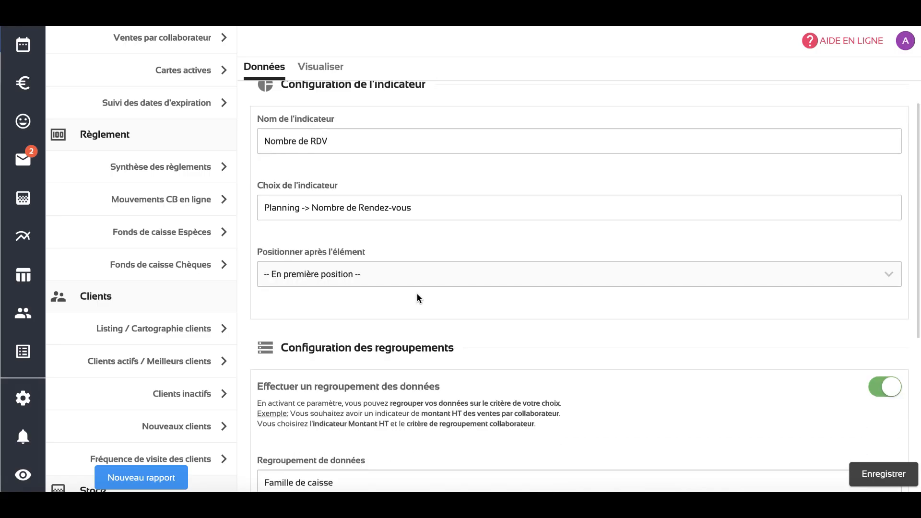
In the report's data settings, turn off data grouping and enable period grouping with results presented by date.
scroll(432, 288, "down", 3)
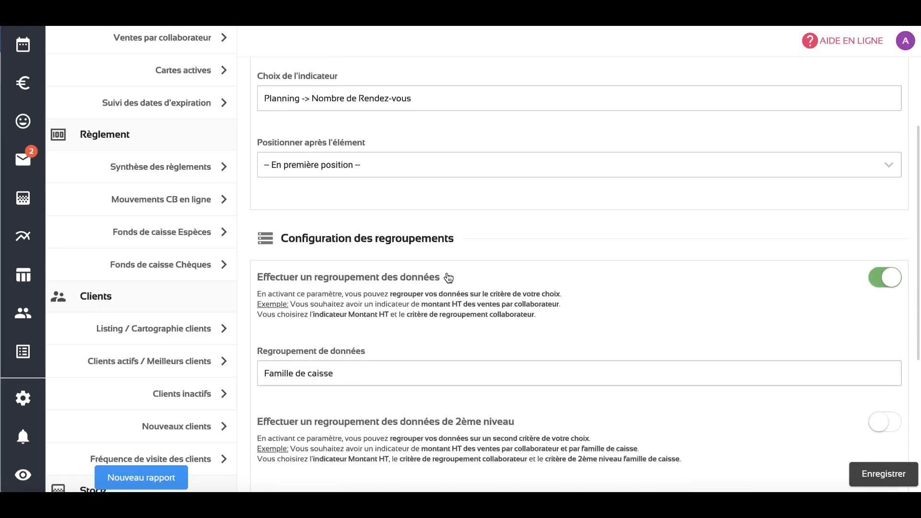
left_click(890, 279)
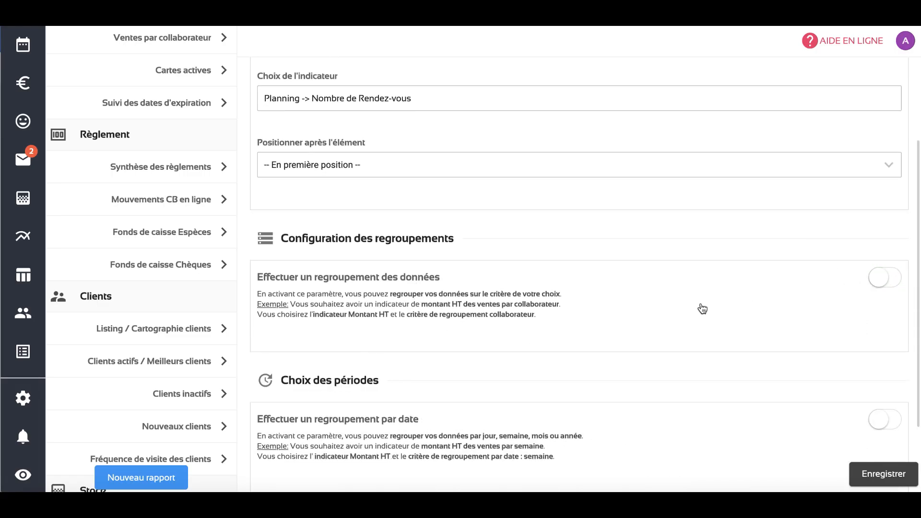
scroll(703, 308, "down", 2)
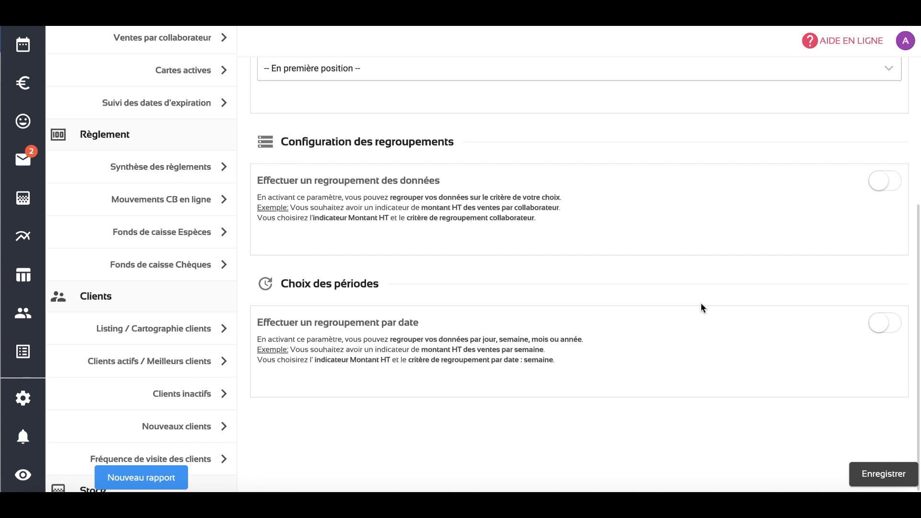
left_click(881, 327)
scroll(718, 319, "down", 1)
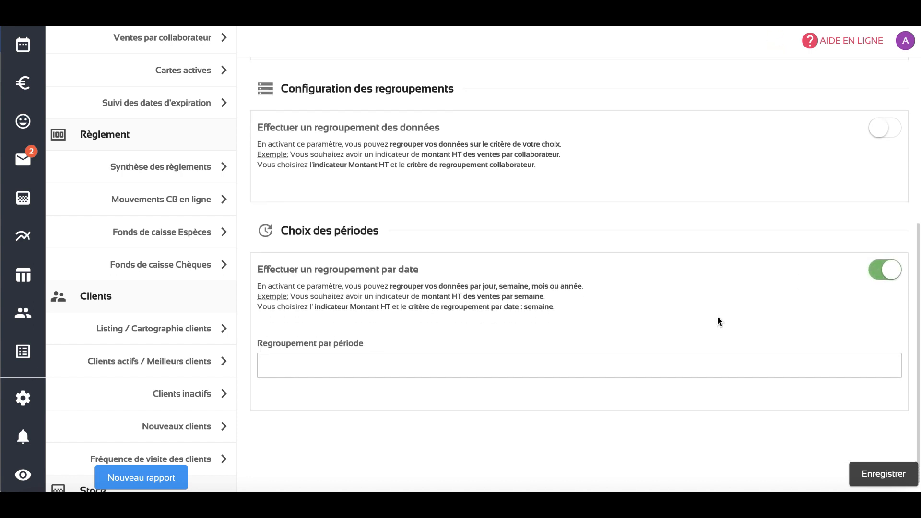
left_click(404, 368)
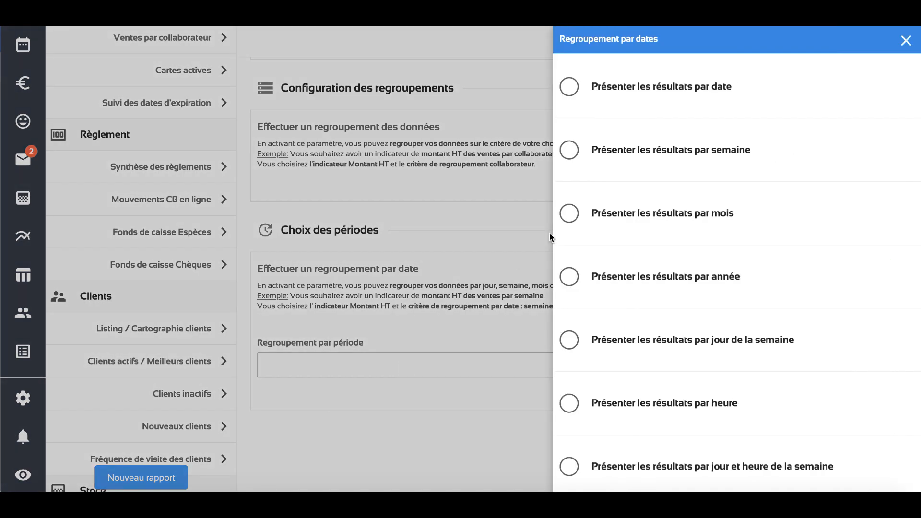
left_click(570, 88)
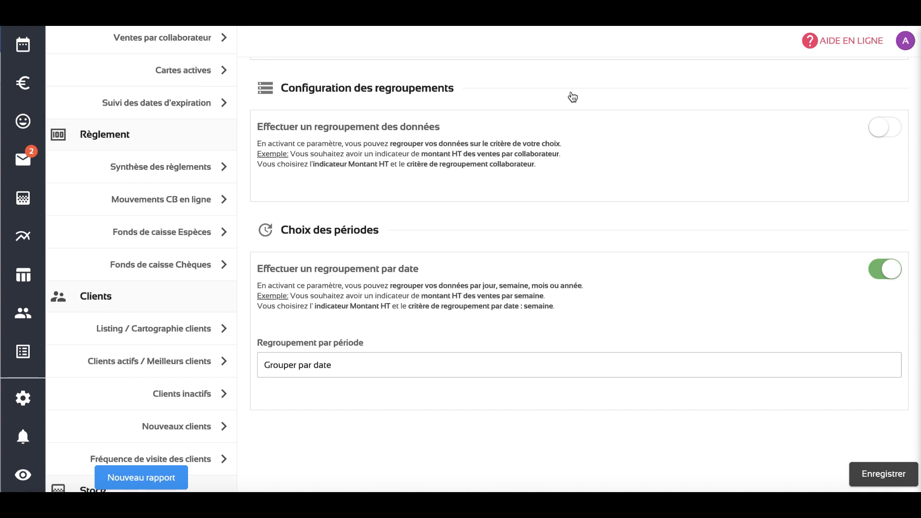
scroll(412, 195, "up", 7)
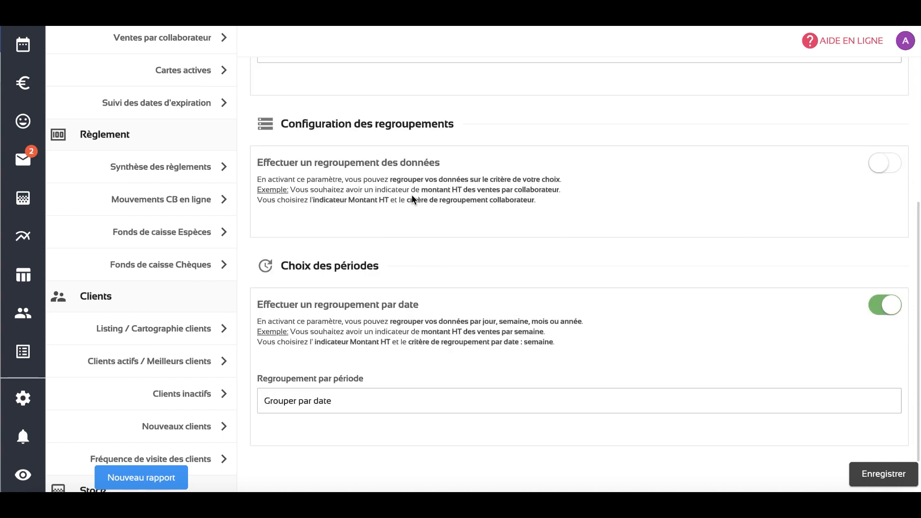
Preview the report with its appointments grouped by date and look through the daily rows for Février 2020.
left_click(320, 105)
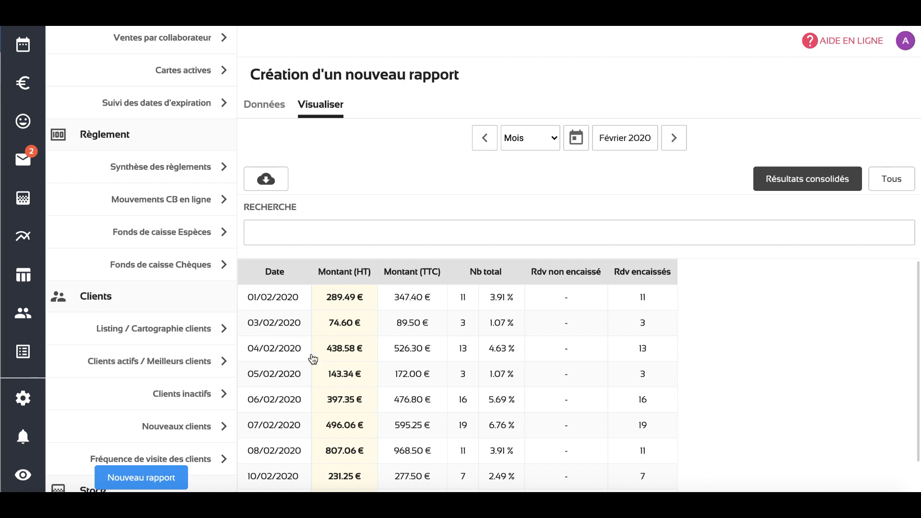
scroll(313, 360, "down", 10)
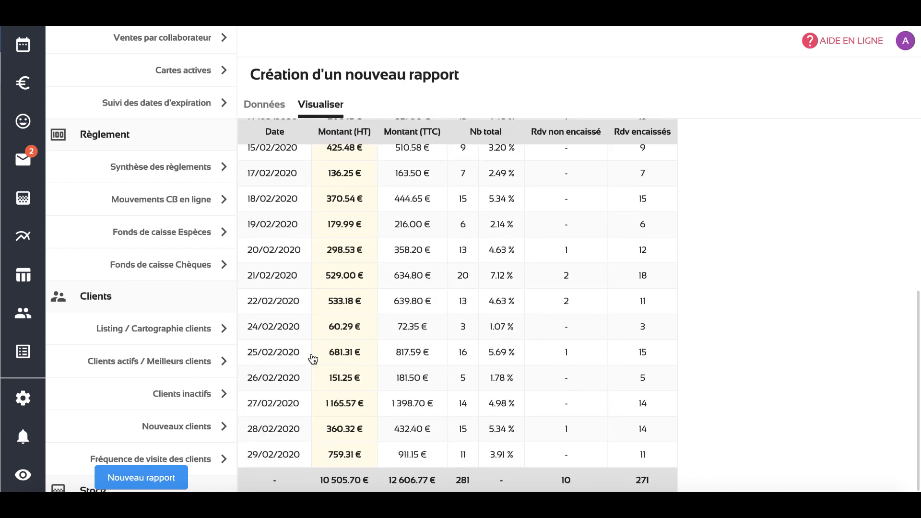
scroll(313, 359, "up", 8)
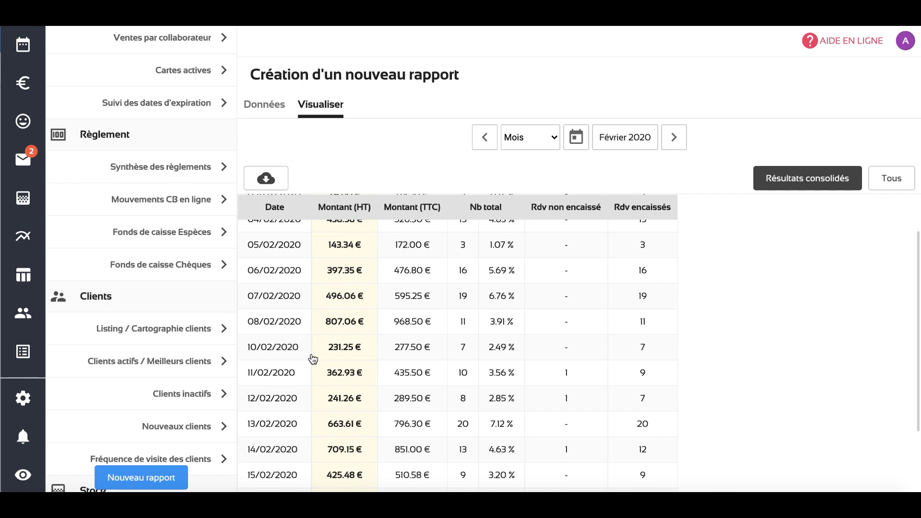
Change the report's period grouping to present results by jour de la semaine and preview the report.
left_click(264, 107)
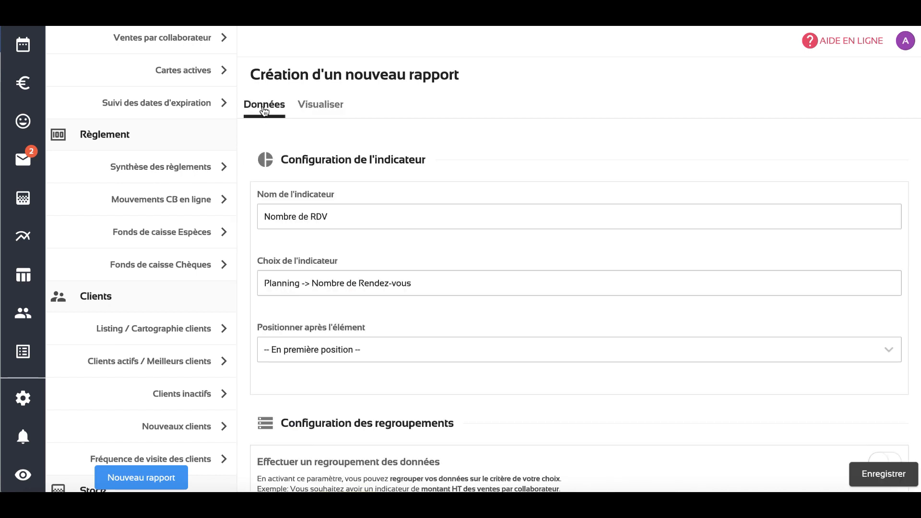
scroll(467, 350, "down", 7)
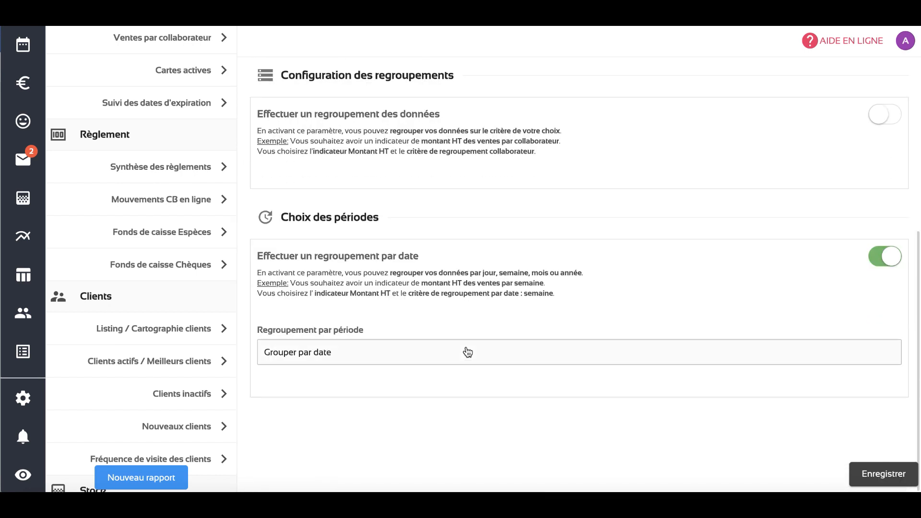
left_click(466, 349)
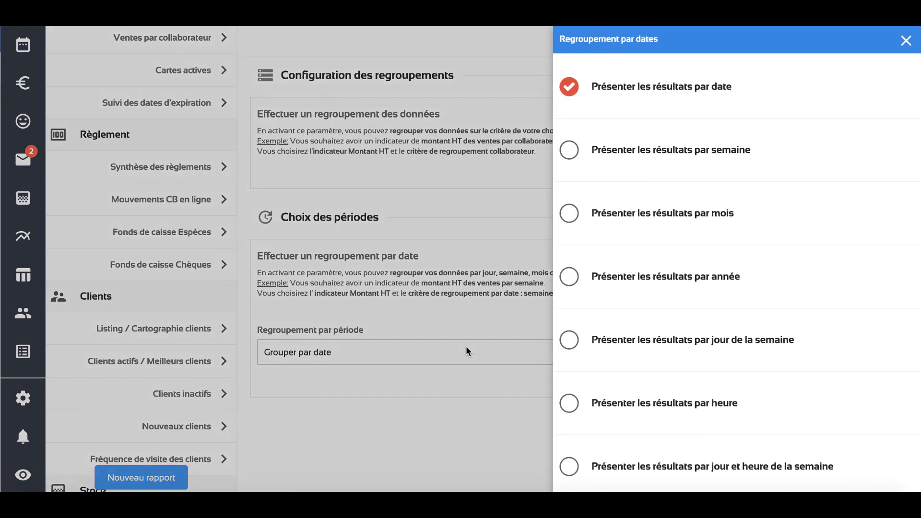
left_click(572, 341)
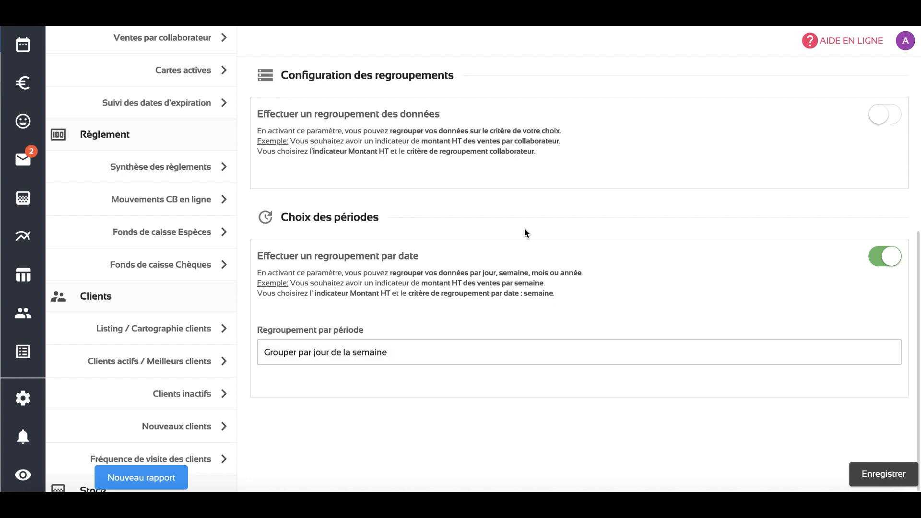
scroll(524, 233, "up", 7)
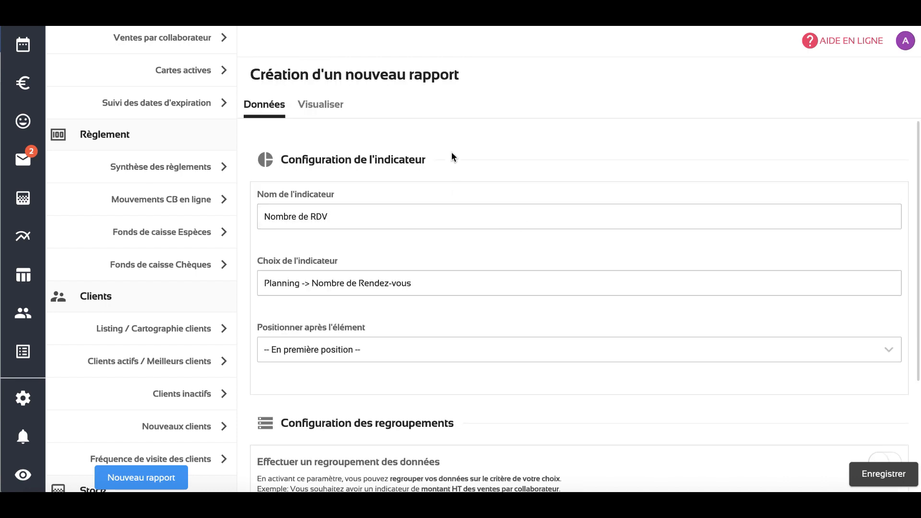
left_click(320, 104)
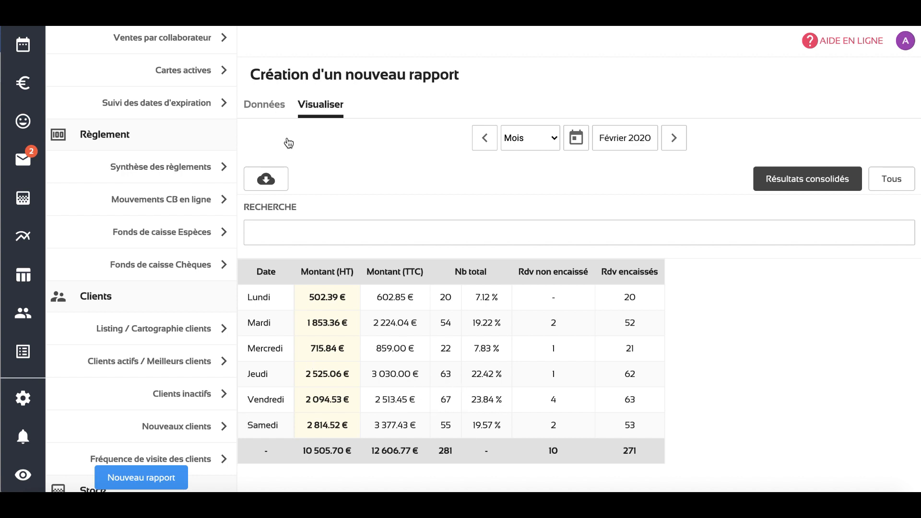
Return to the report's data settings and save the "Nombre de RDV" report.
left_click(269, 110)
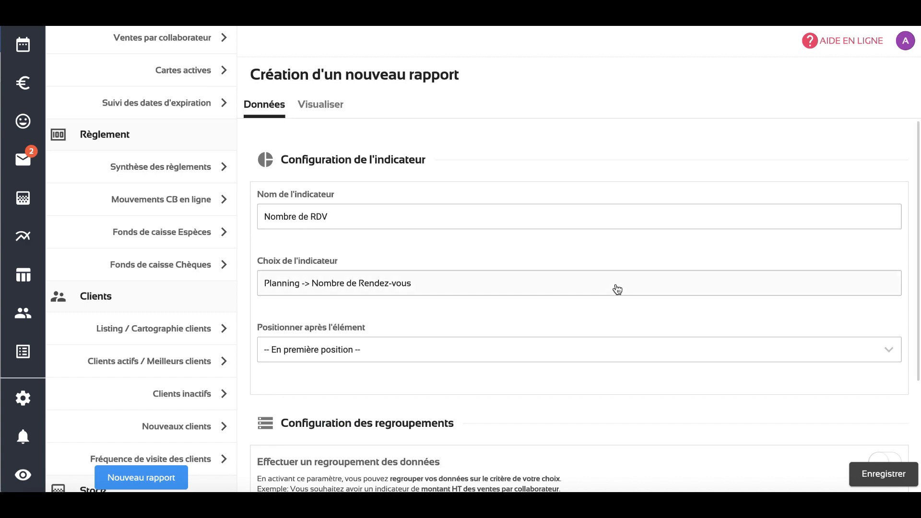
scroll(814, 411, "down", 4)
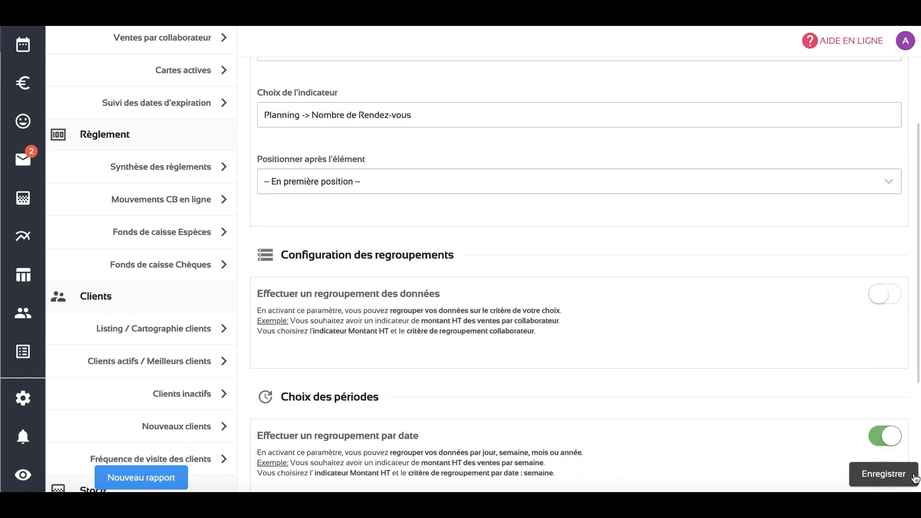
left_click(893, 473)
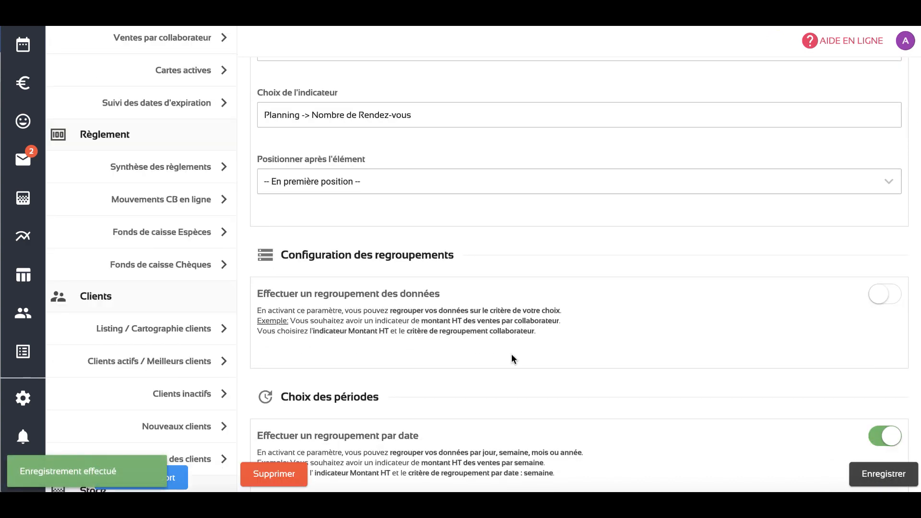
Find the saved "Nombre de RDV" report under Vos rapports in the Planning section of the report list.
scroll(172, 309, "down", 5)
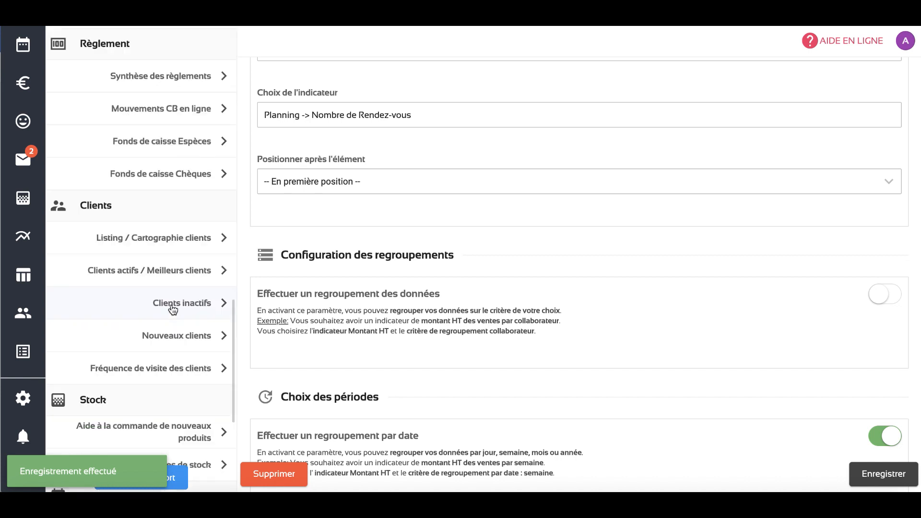
scroll(173, 310, "down", 1)
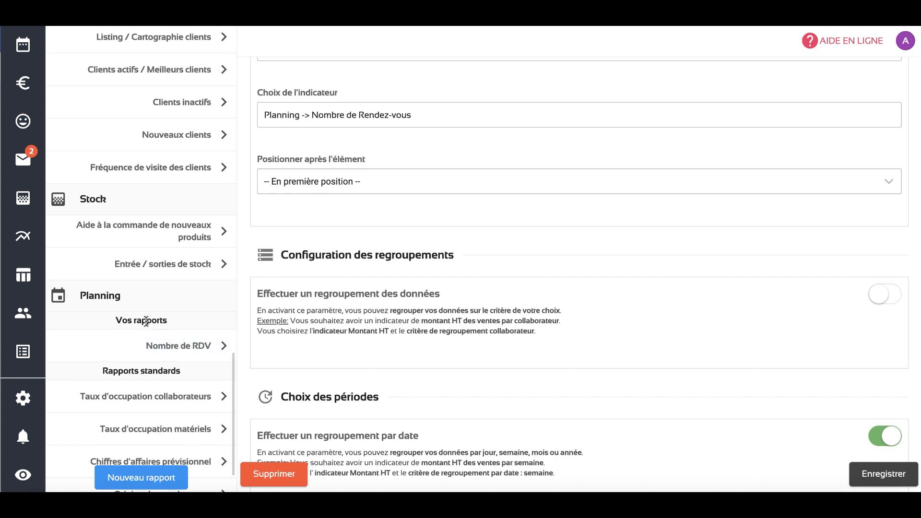
left_click_drag(118, 320, 165, 321)
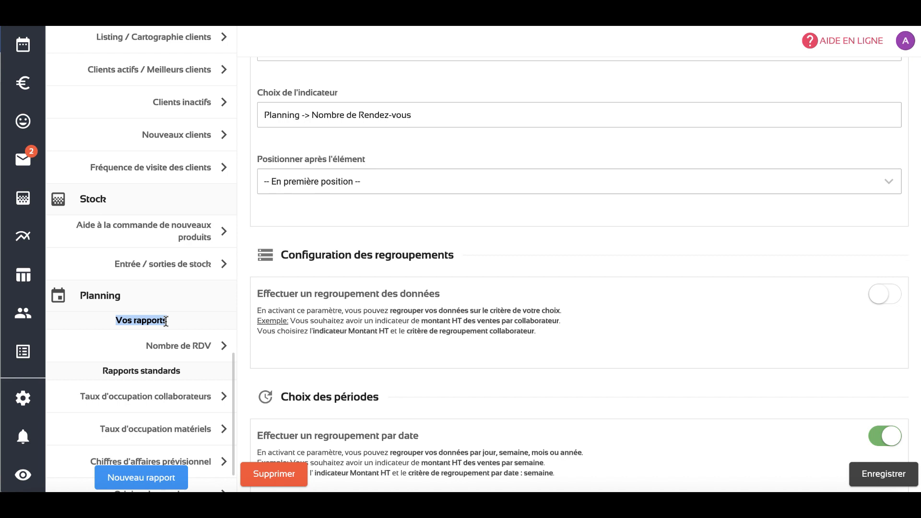
left_click(120, 298)
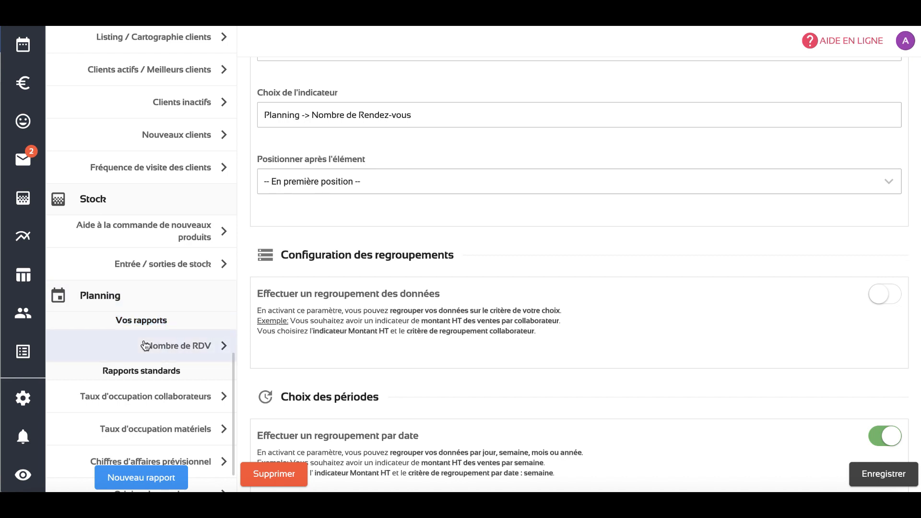
scroll(146, 374, "down", 1)
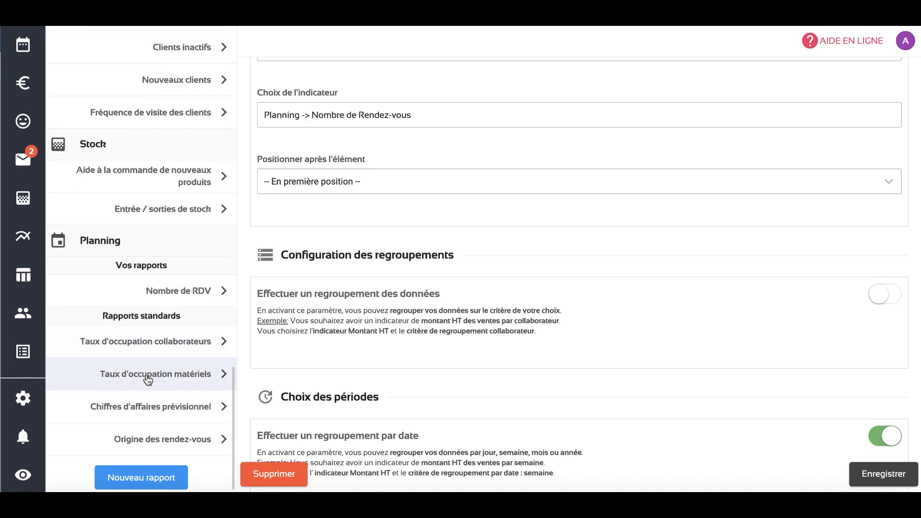